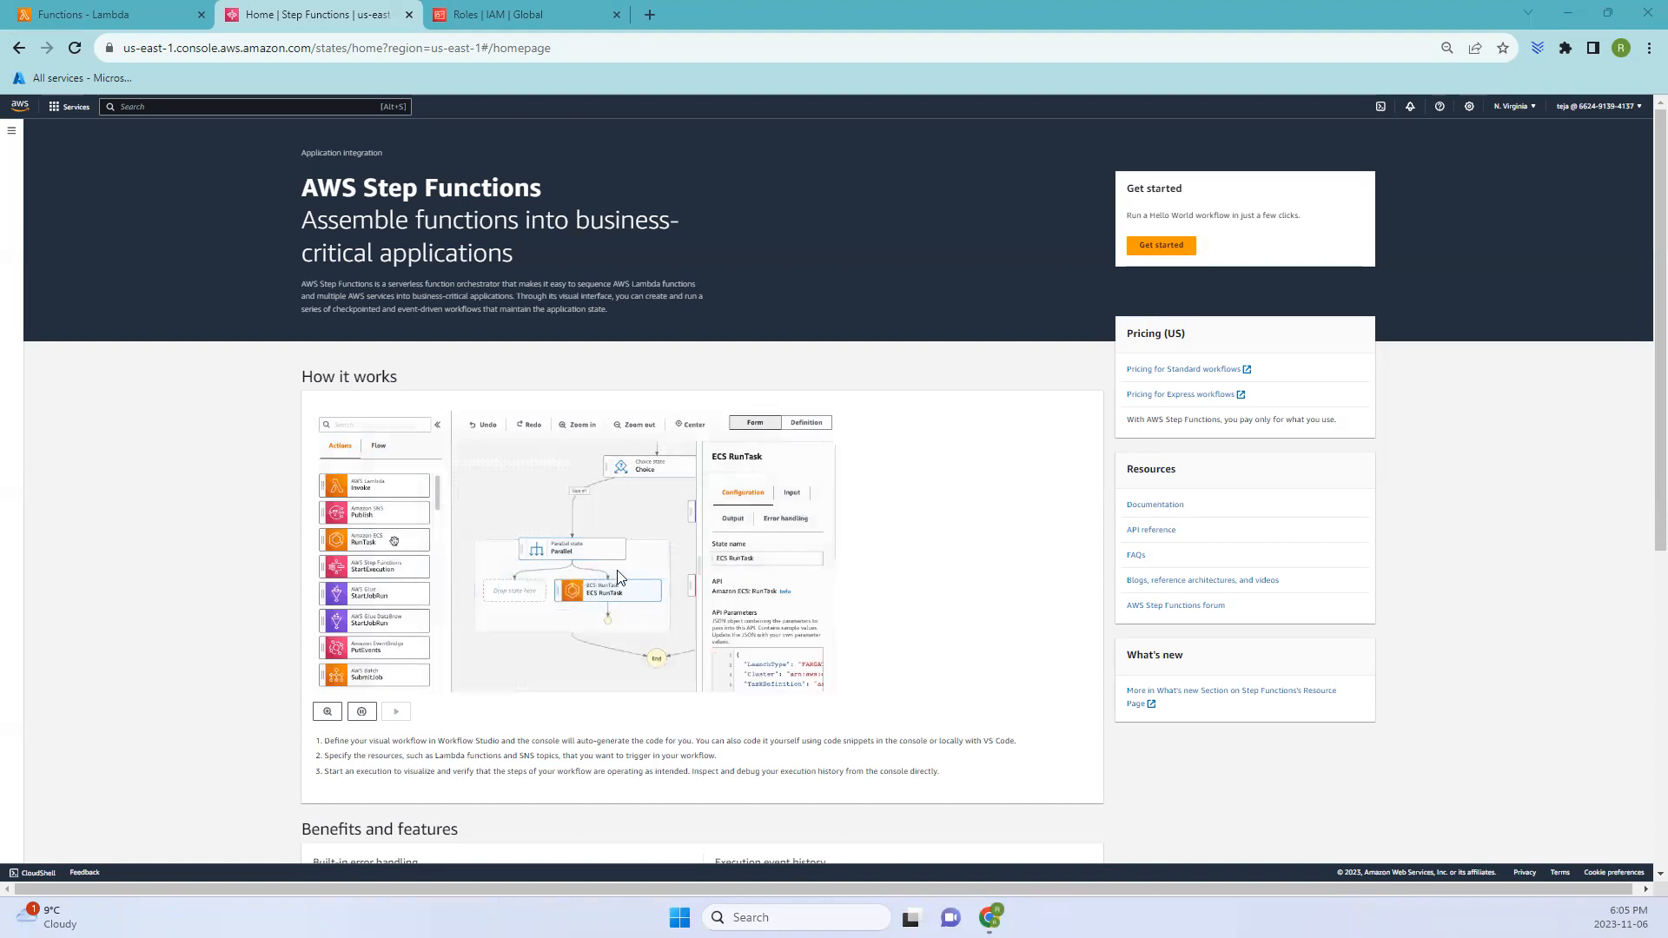
- Open the Lambda functions console through the Compute services
{"action": "left_click", "coordinate": [80, 13]}
{"action": "left_click", "coordinate": [70, 108]}
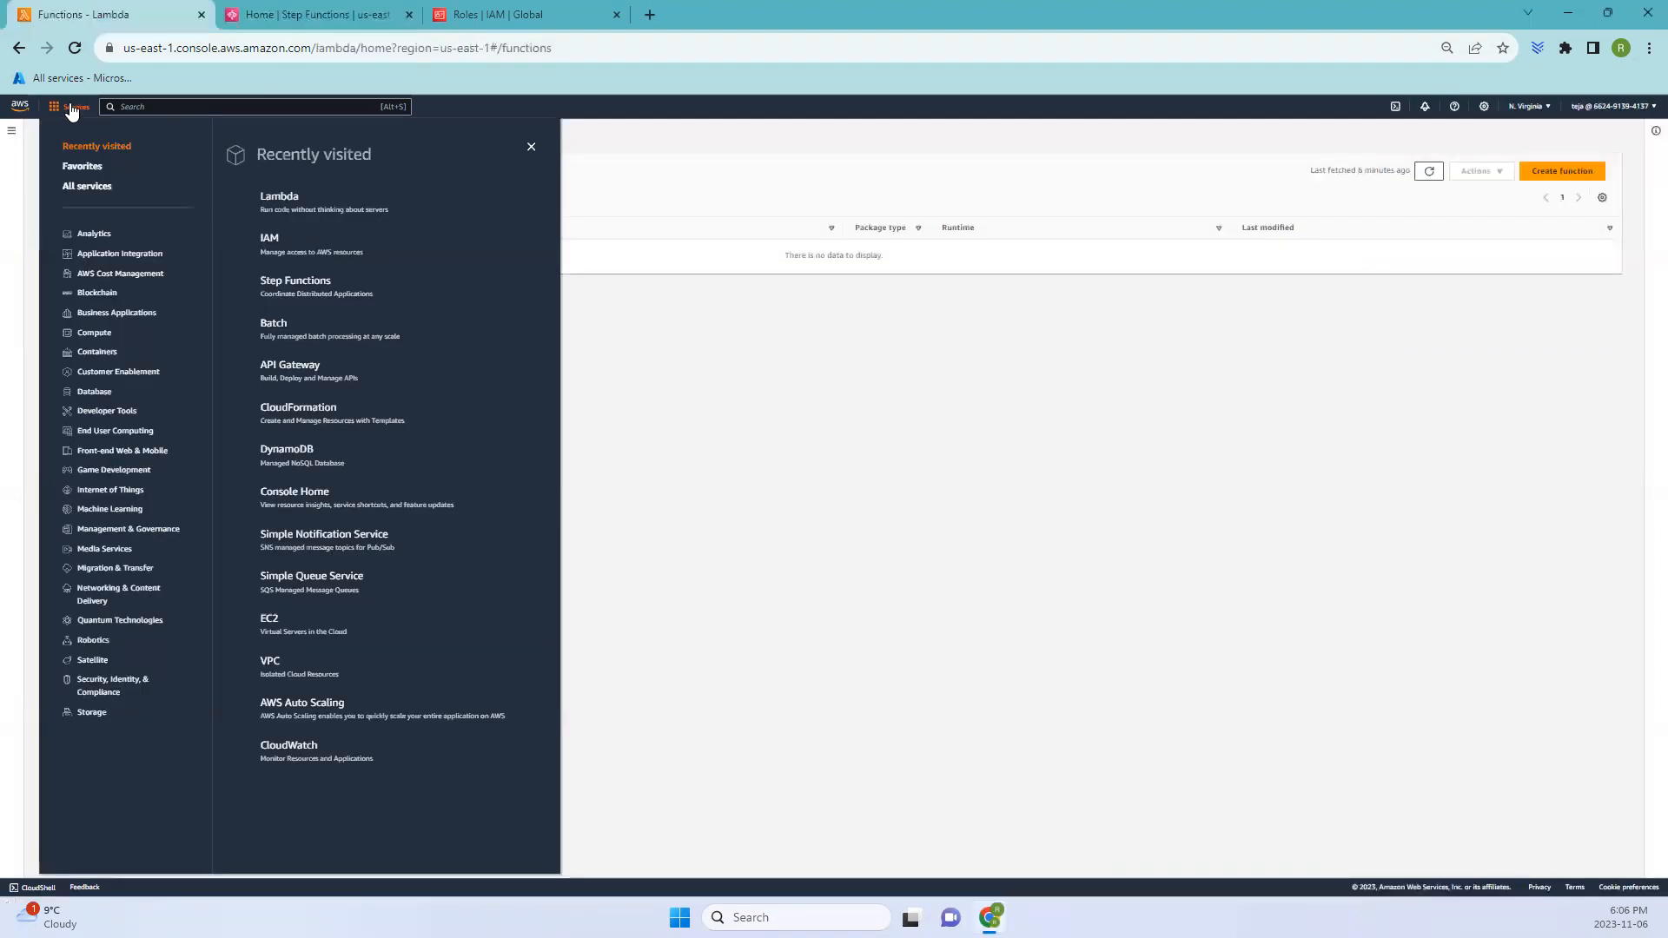
{"action": "left_click", "coordinate": [87, 332]}
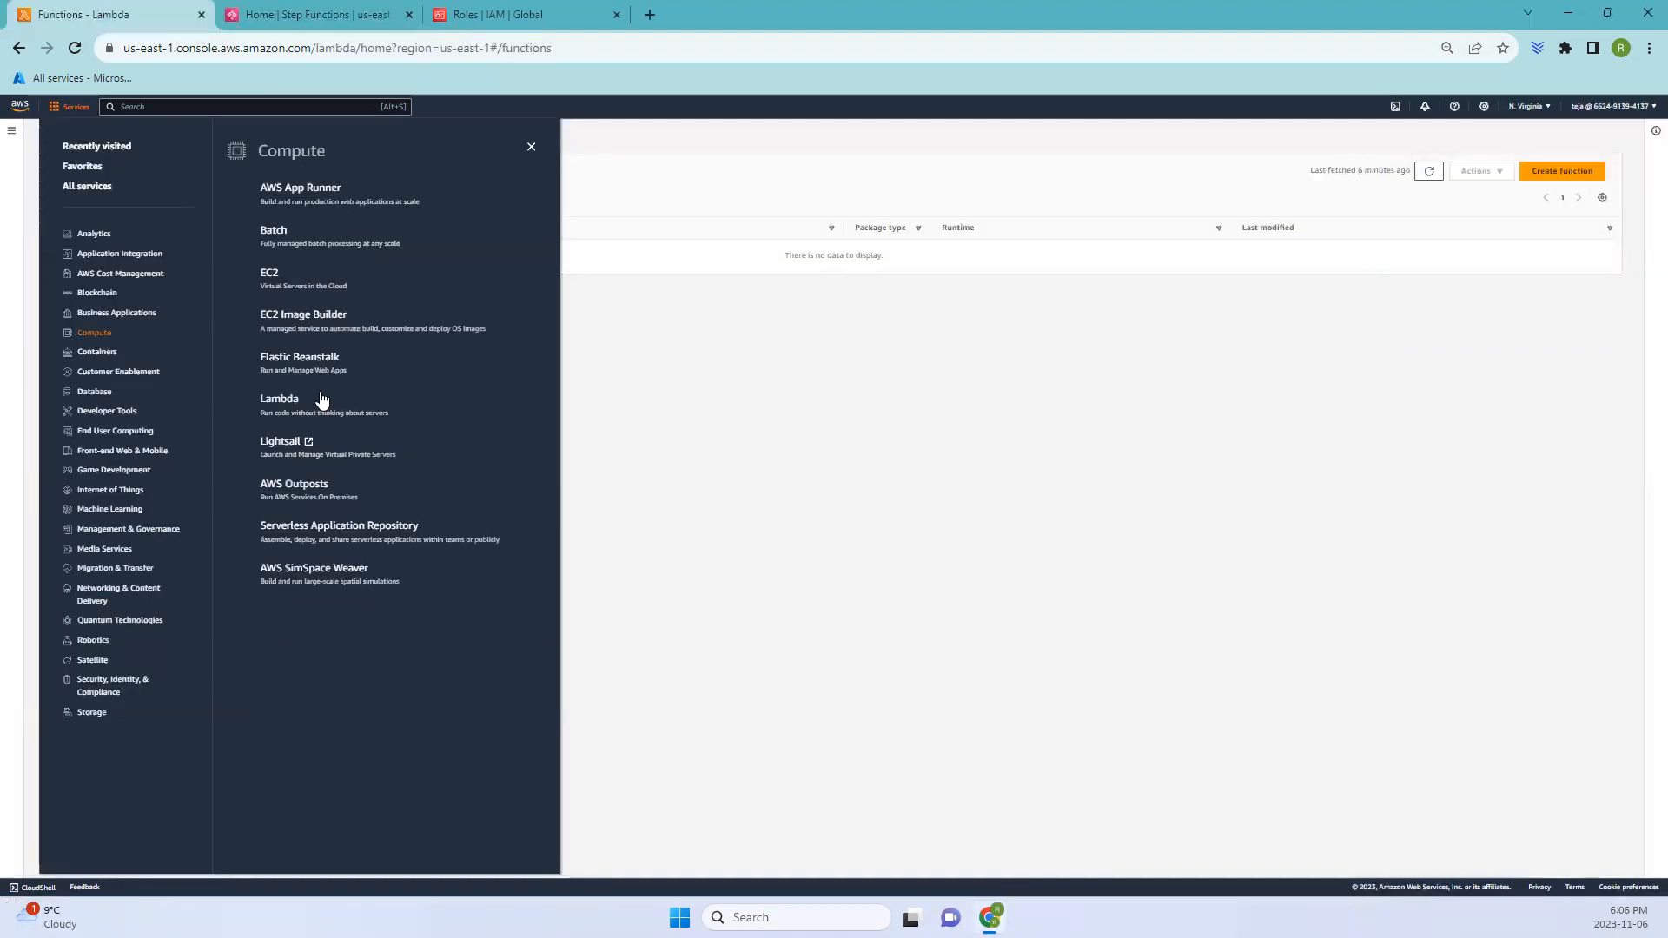
{"action": "left_click", "coordinate": [280, 400]}
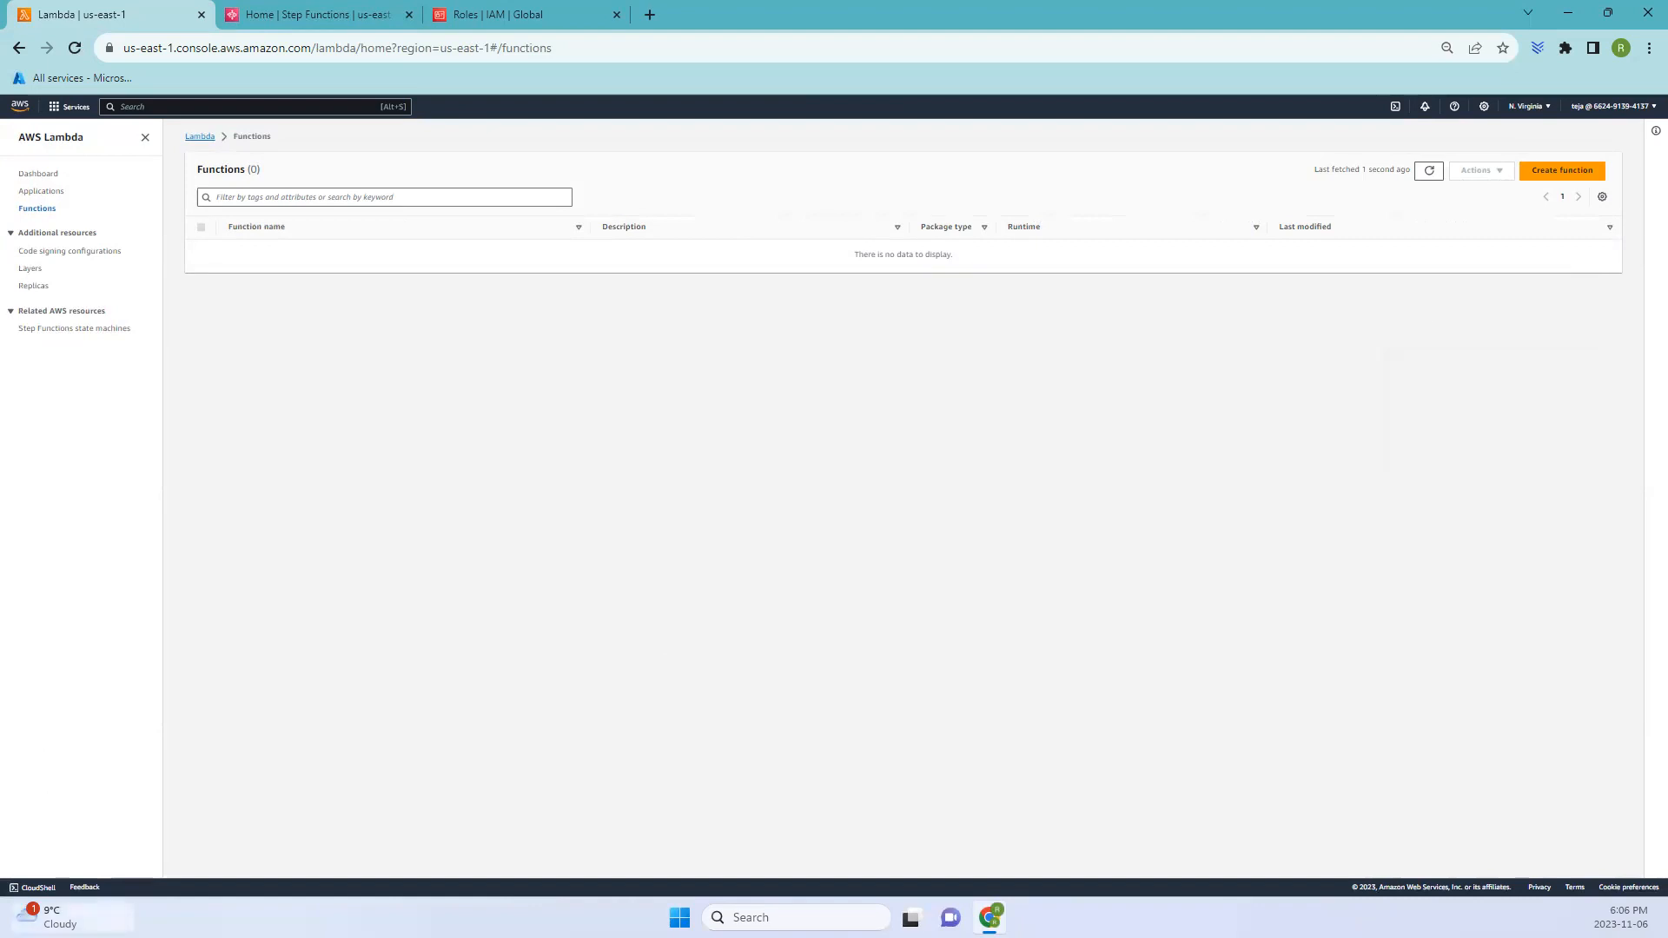
- Create a new Lambda function from scratch named HelloFunction
{"action": "mouse_move", "coordinate": [52, 917]}
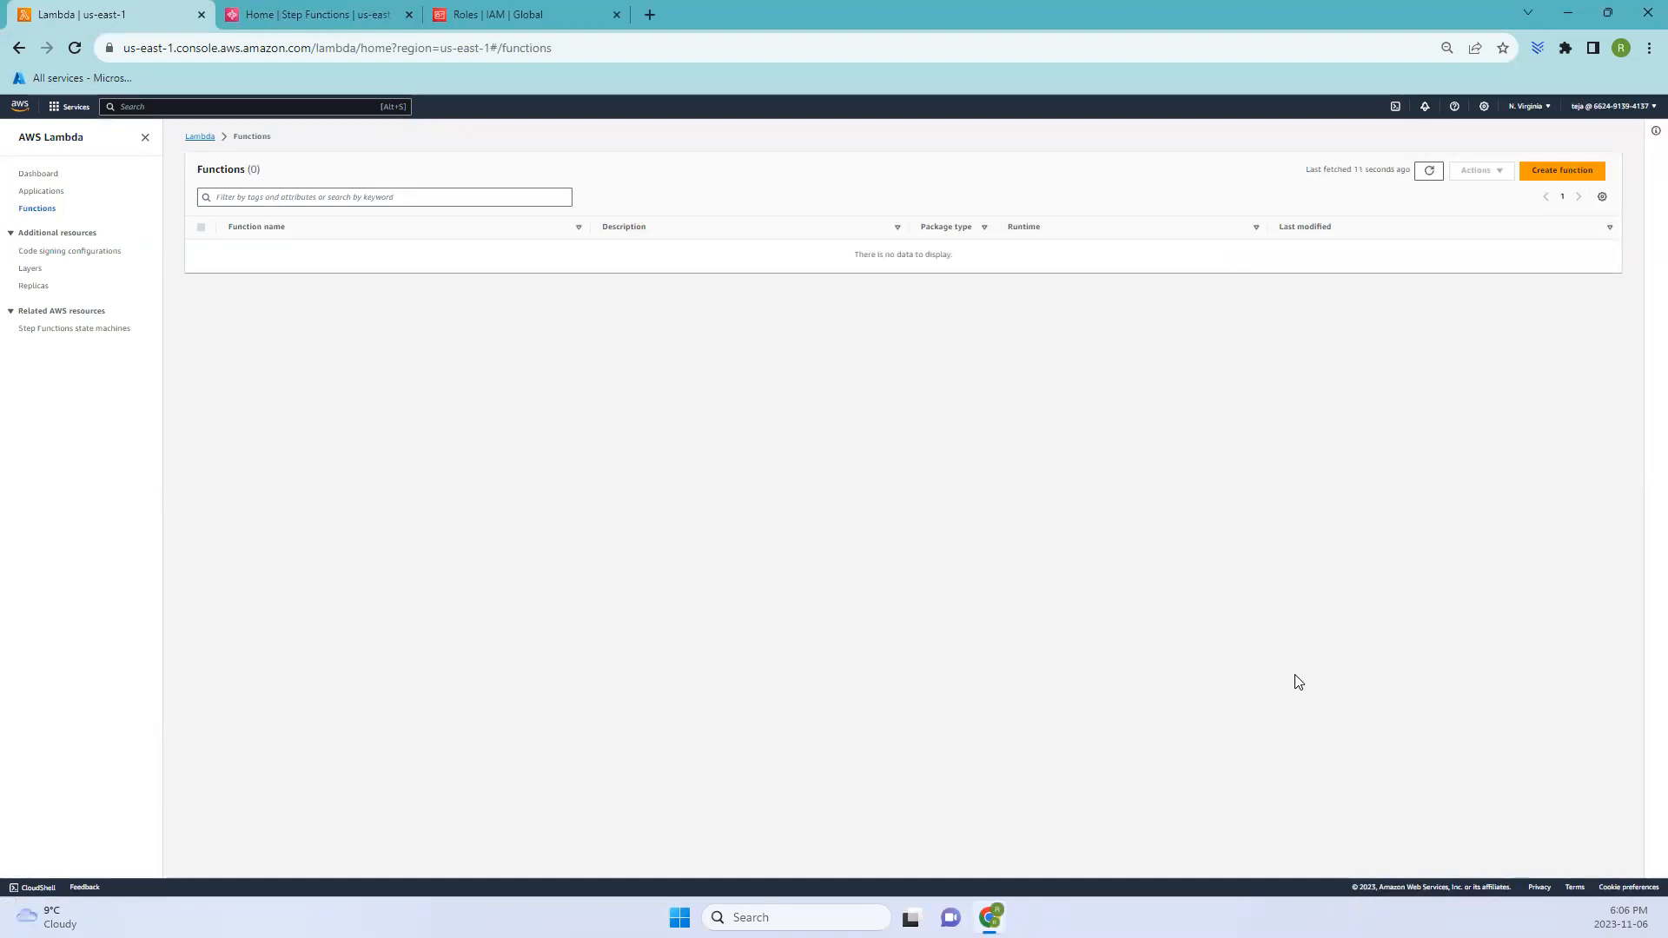
{"action": "left_click", "coordinate": [1560, 172]}
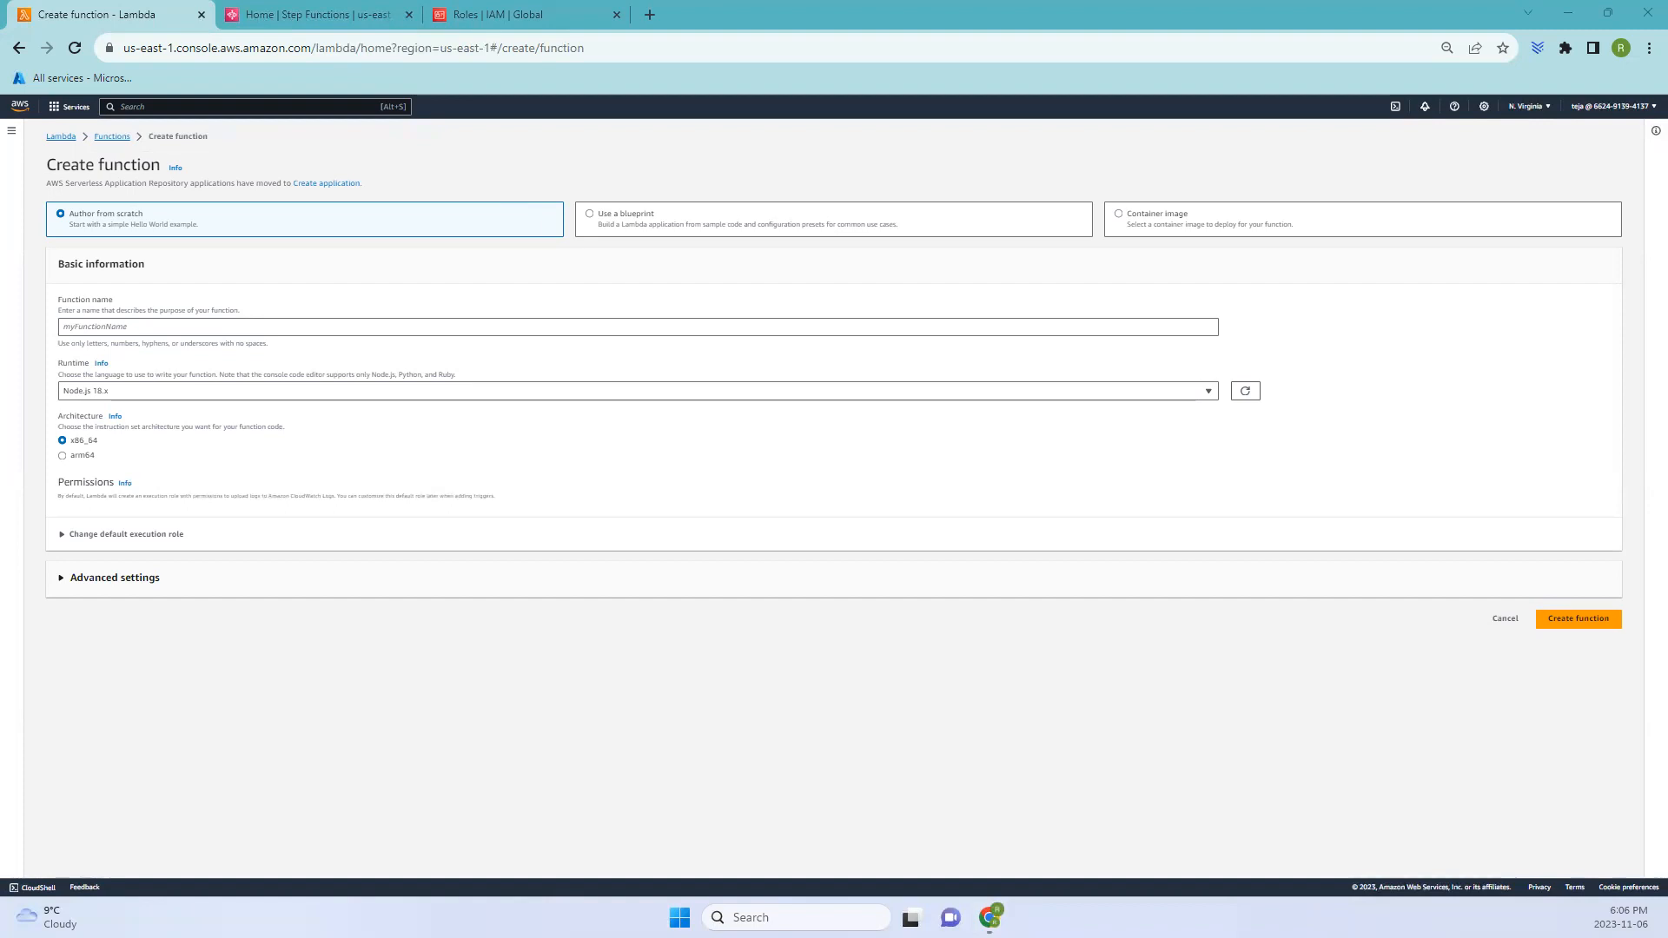
{"action": "left_click", "coordinate": [230, 326]}
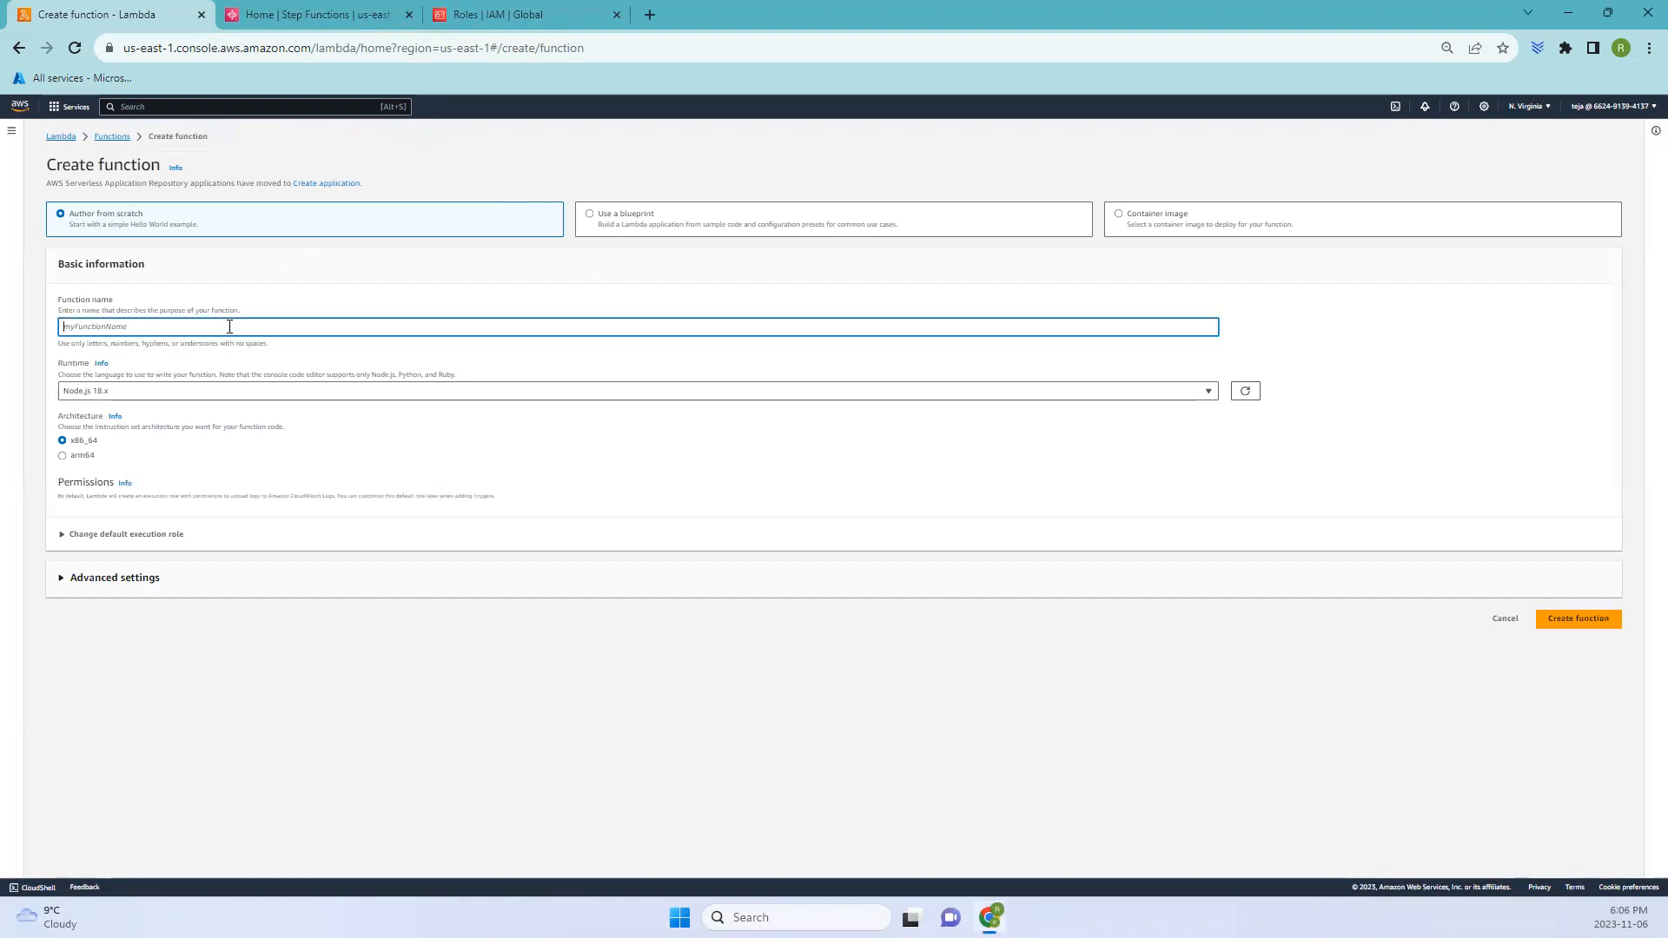
{"action": "type", "text": "HelloFunction"}
{"action": "left_click", "coordinate": [1580, 619]}
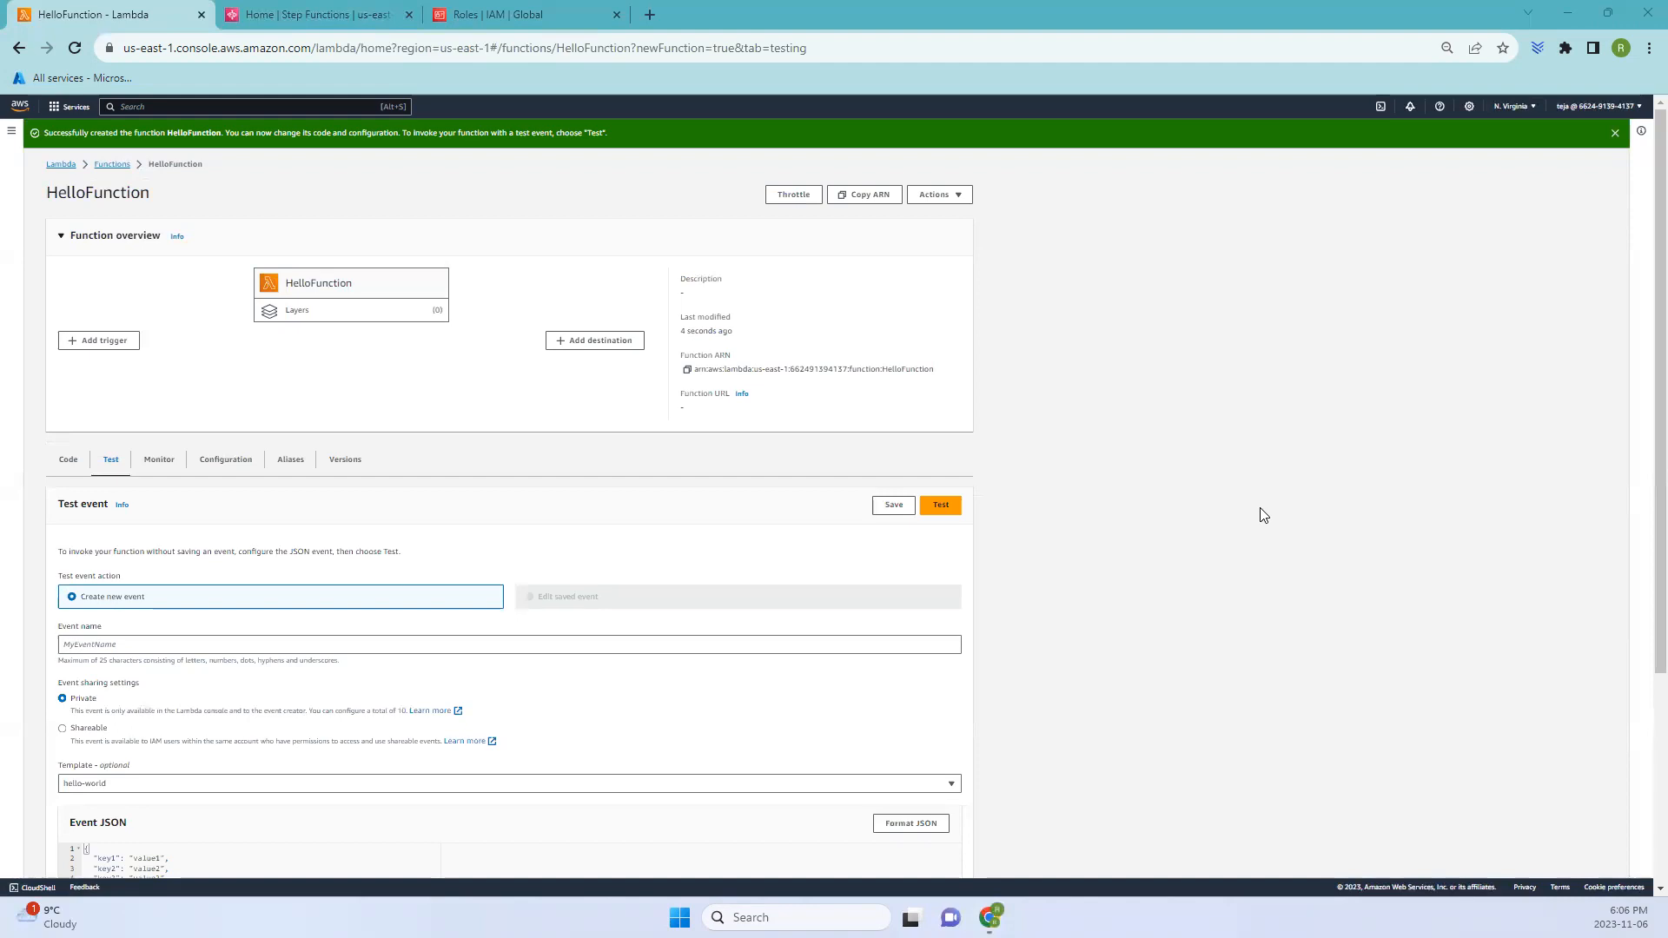
- Replace the function's code with a handler that calls back "Hello from " + event.who + "!"
{"action": "left_click", "coordinate": [74, 466]}
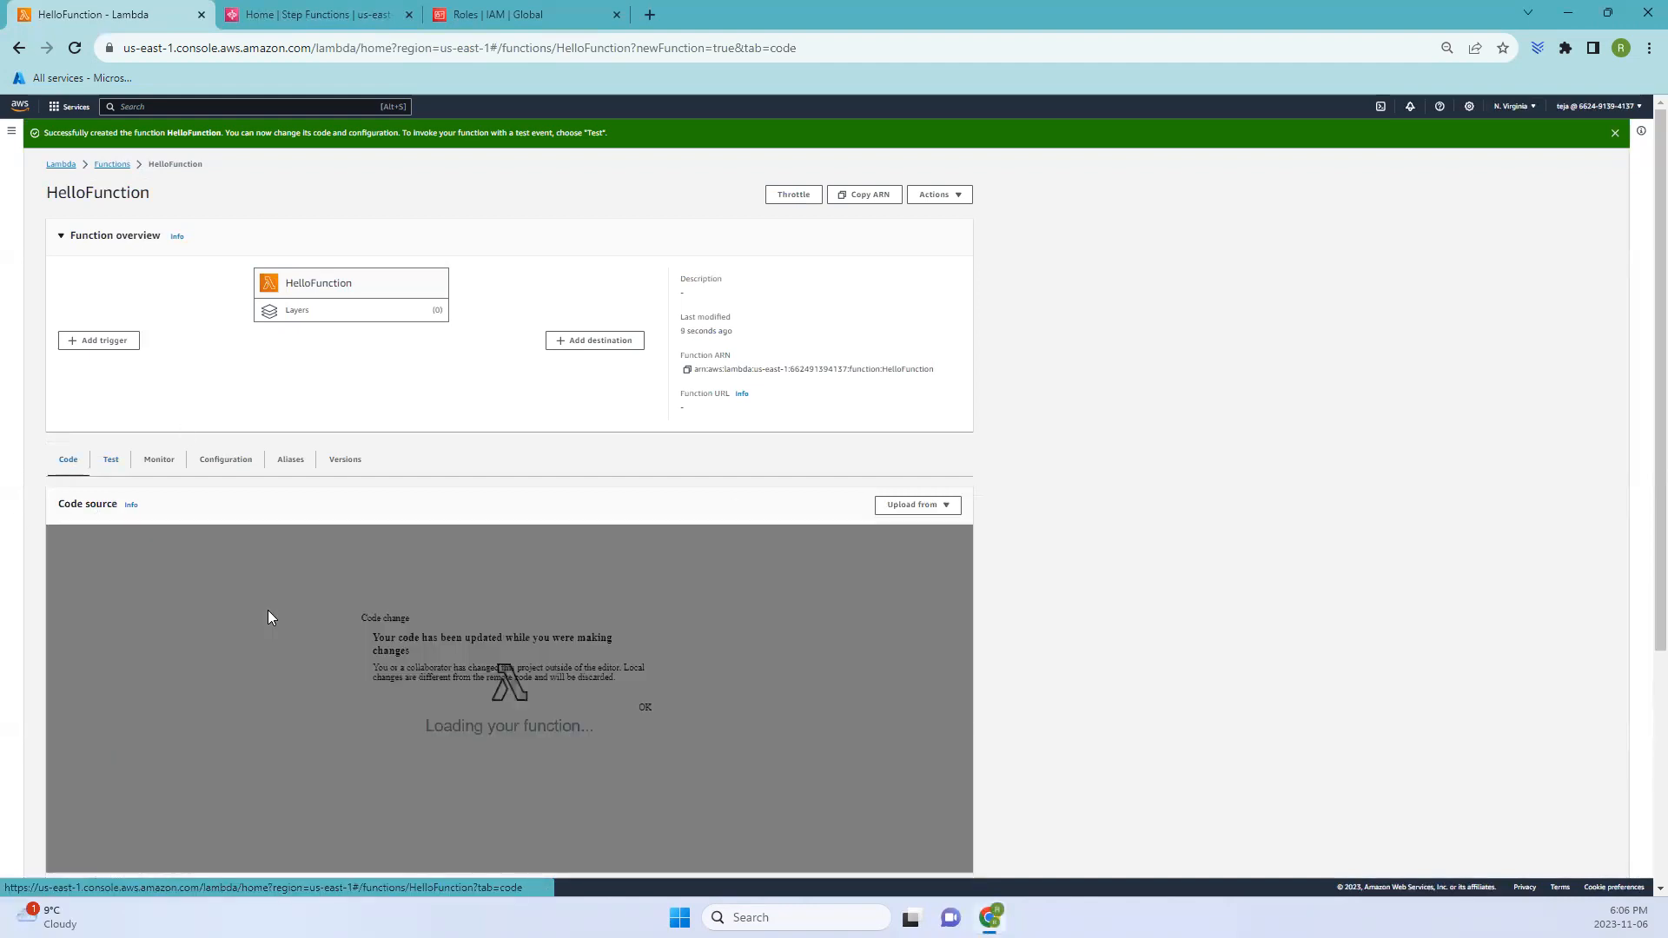
{"action": "scroll", "coordinate": [267, 617], "scroll_direction": "down", "scroll_amount": 3}
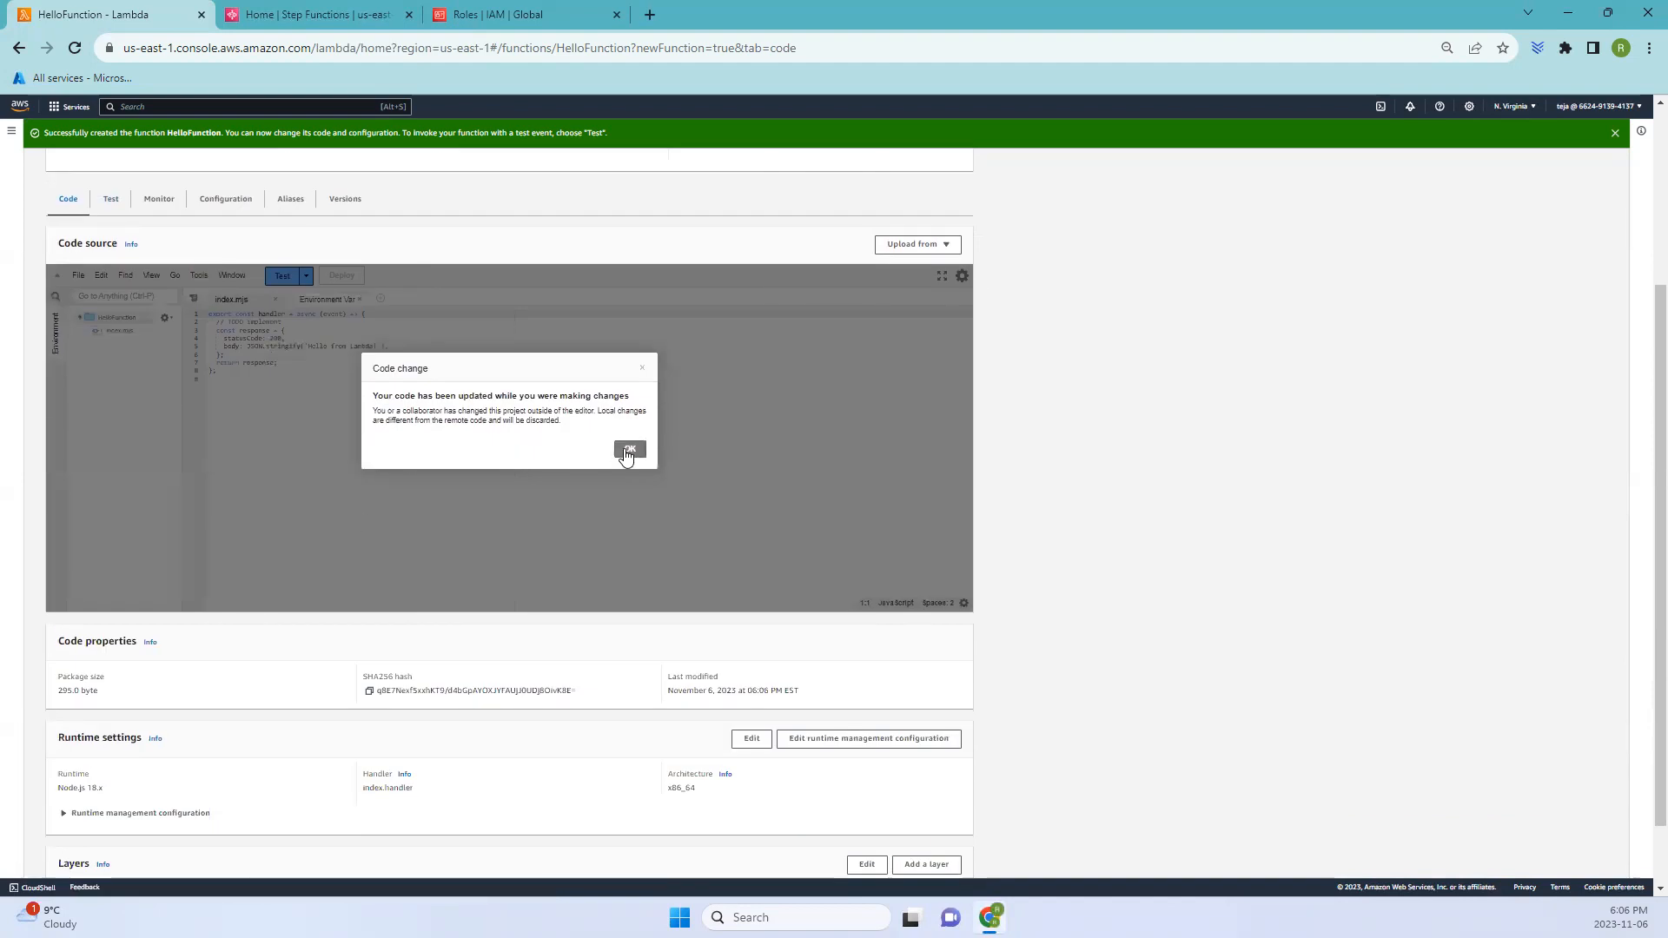
{"action": "left_click", "coordinate": [629, 449]}
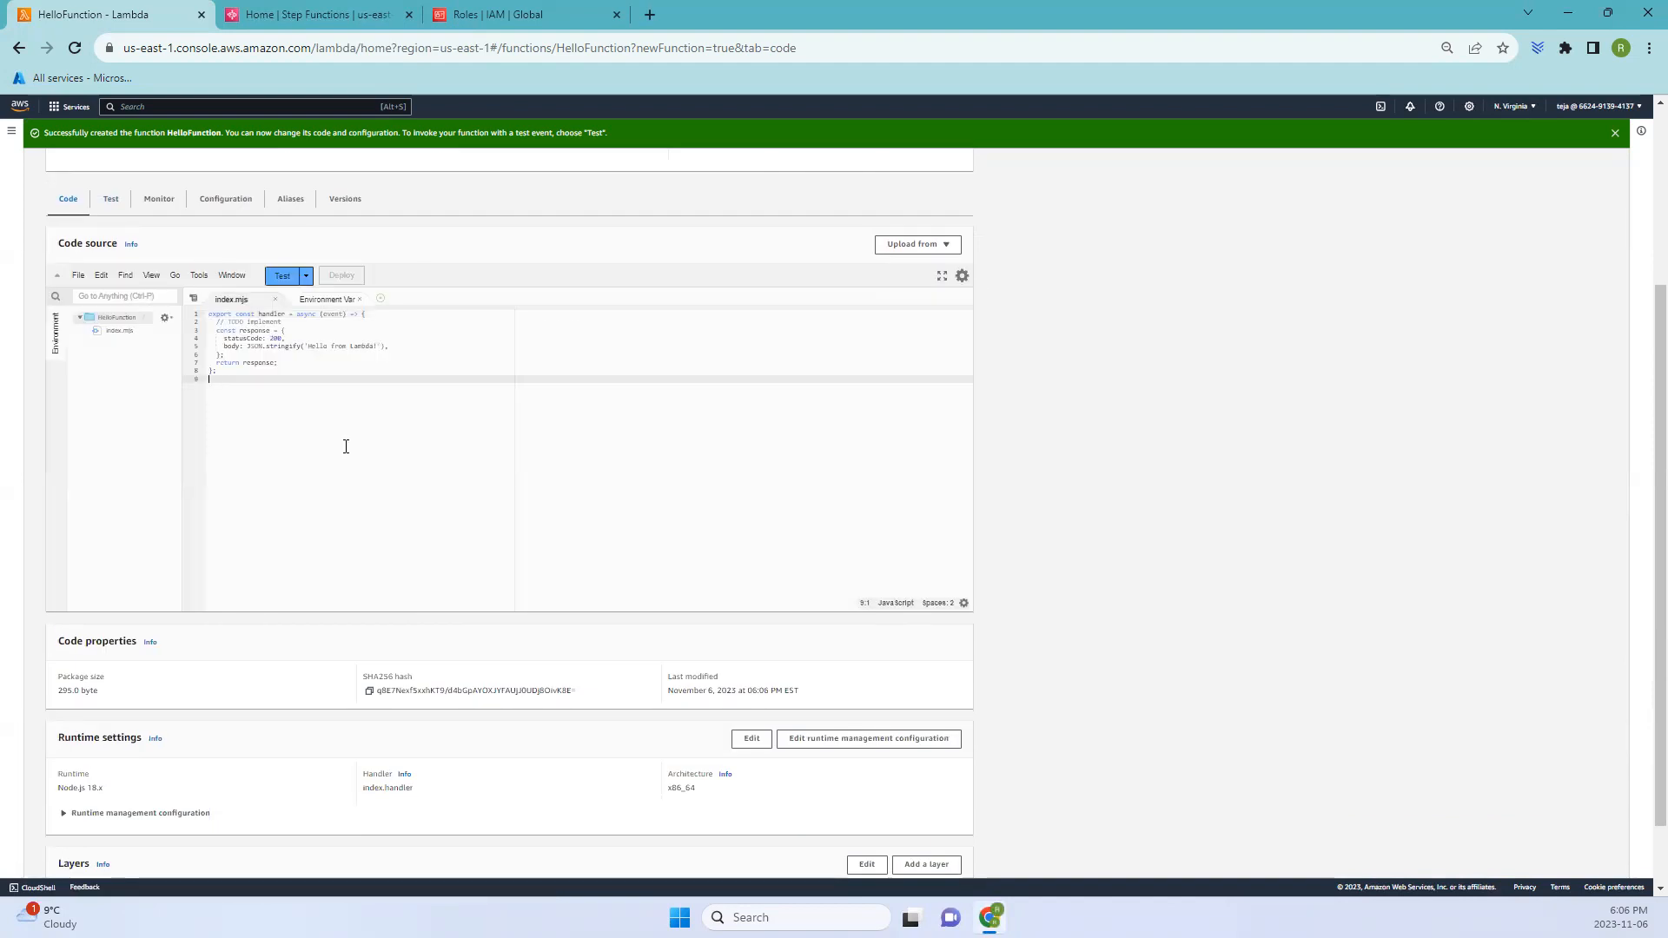
{"action": "key", "text": "ctrl+a"}
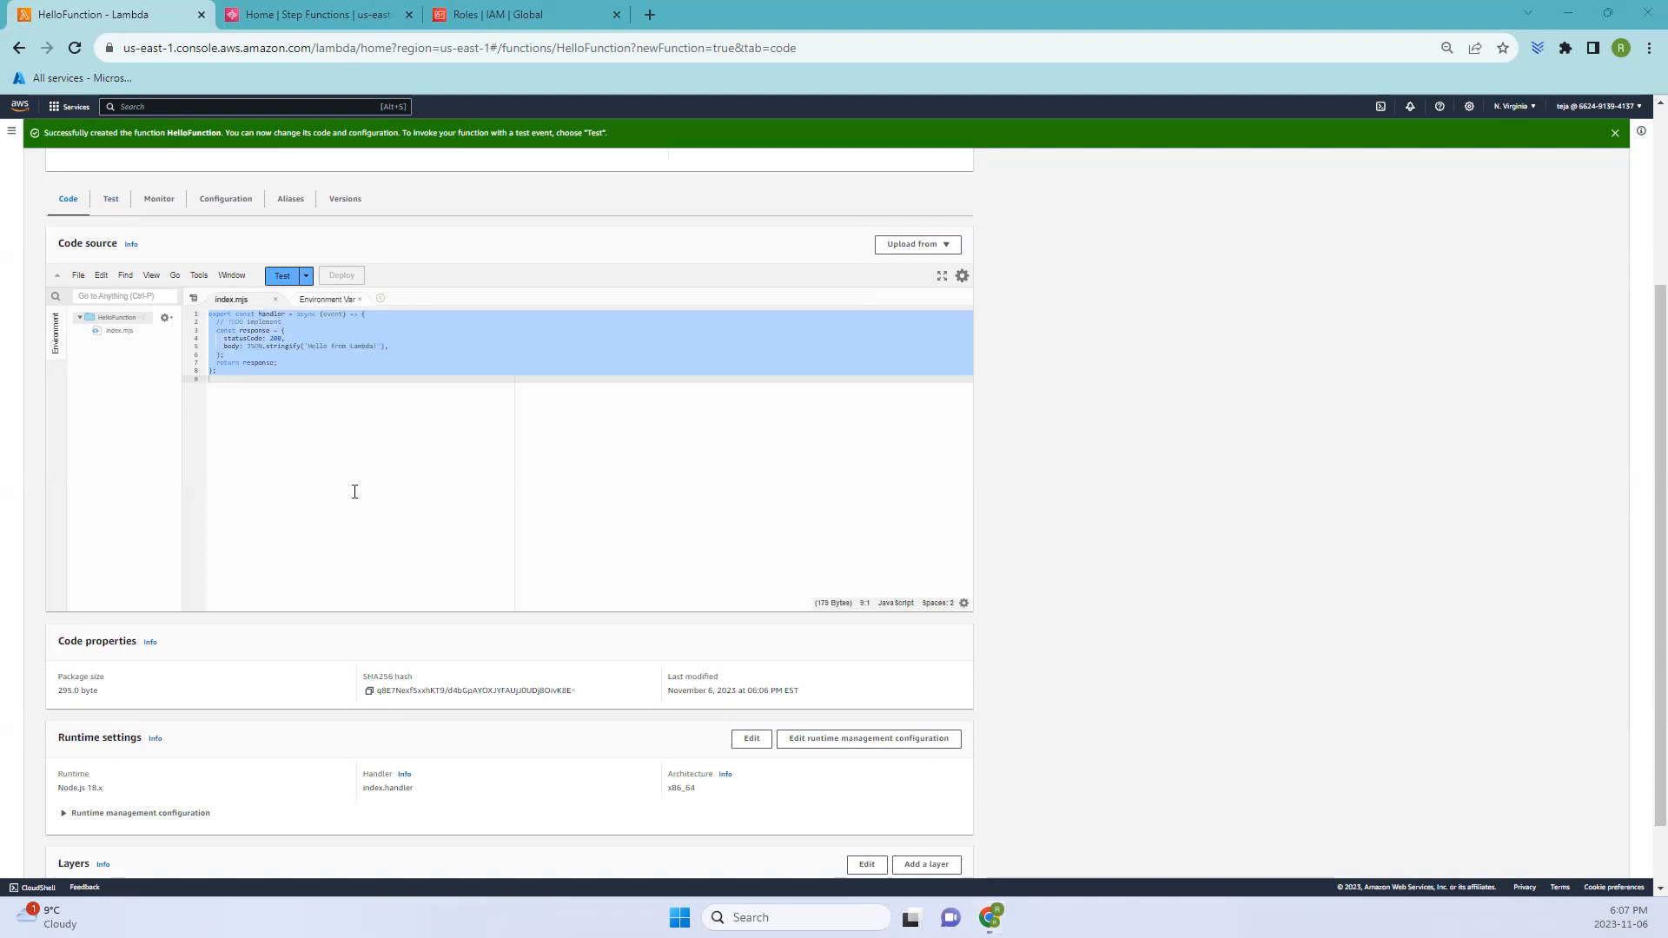
{"action": "left_click", "coordinate": [382, 420]}
{"action": "key", "text": "ctrl+a"}
{"action": "type", "text": "export const handler = async(event, context, callback) => {   callback(null, \"Hello from \" + event.who + \"!\"); };"}
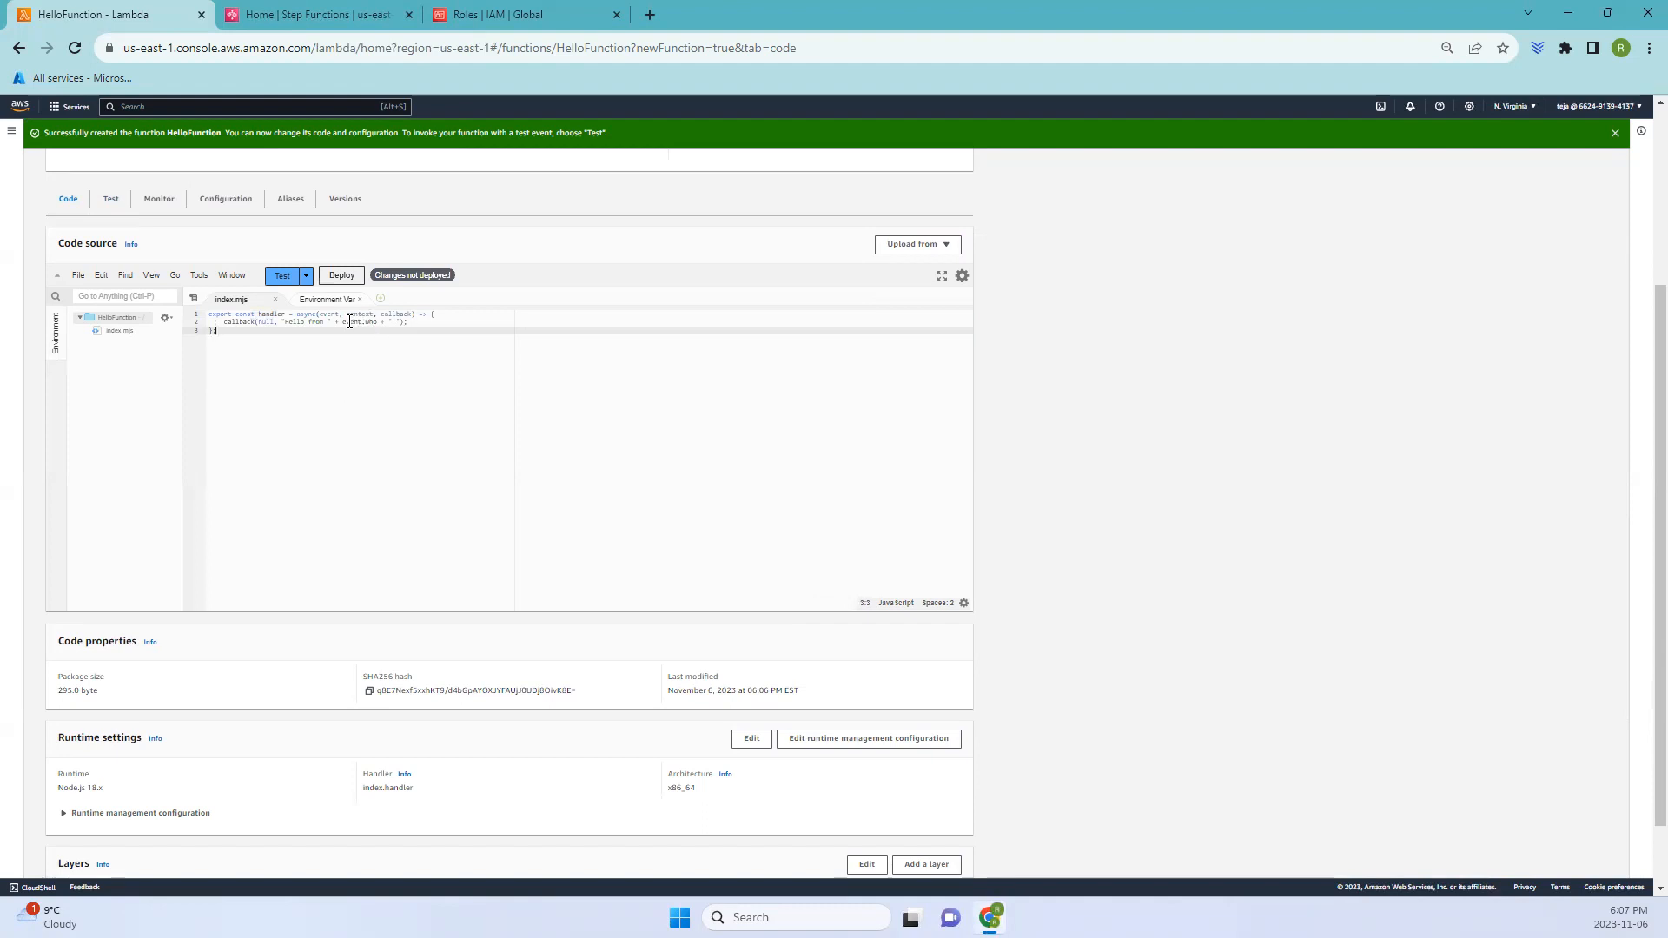
- Deploy the updated function code
{"action": "left_click_drag", "start_coordinate": [344, 321], "coordinate": [375, 322]}
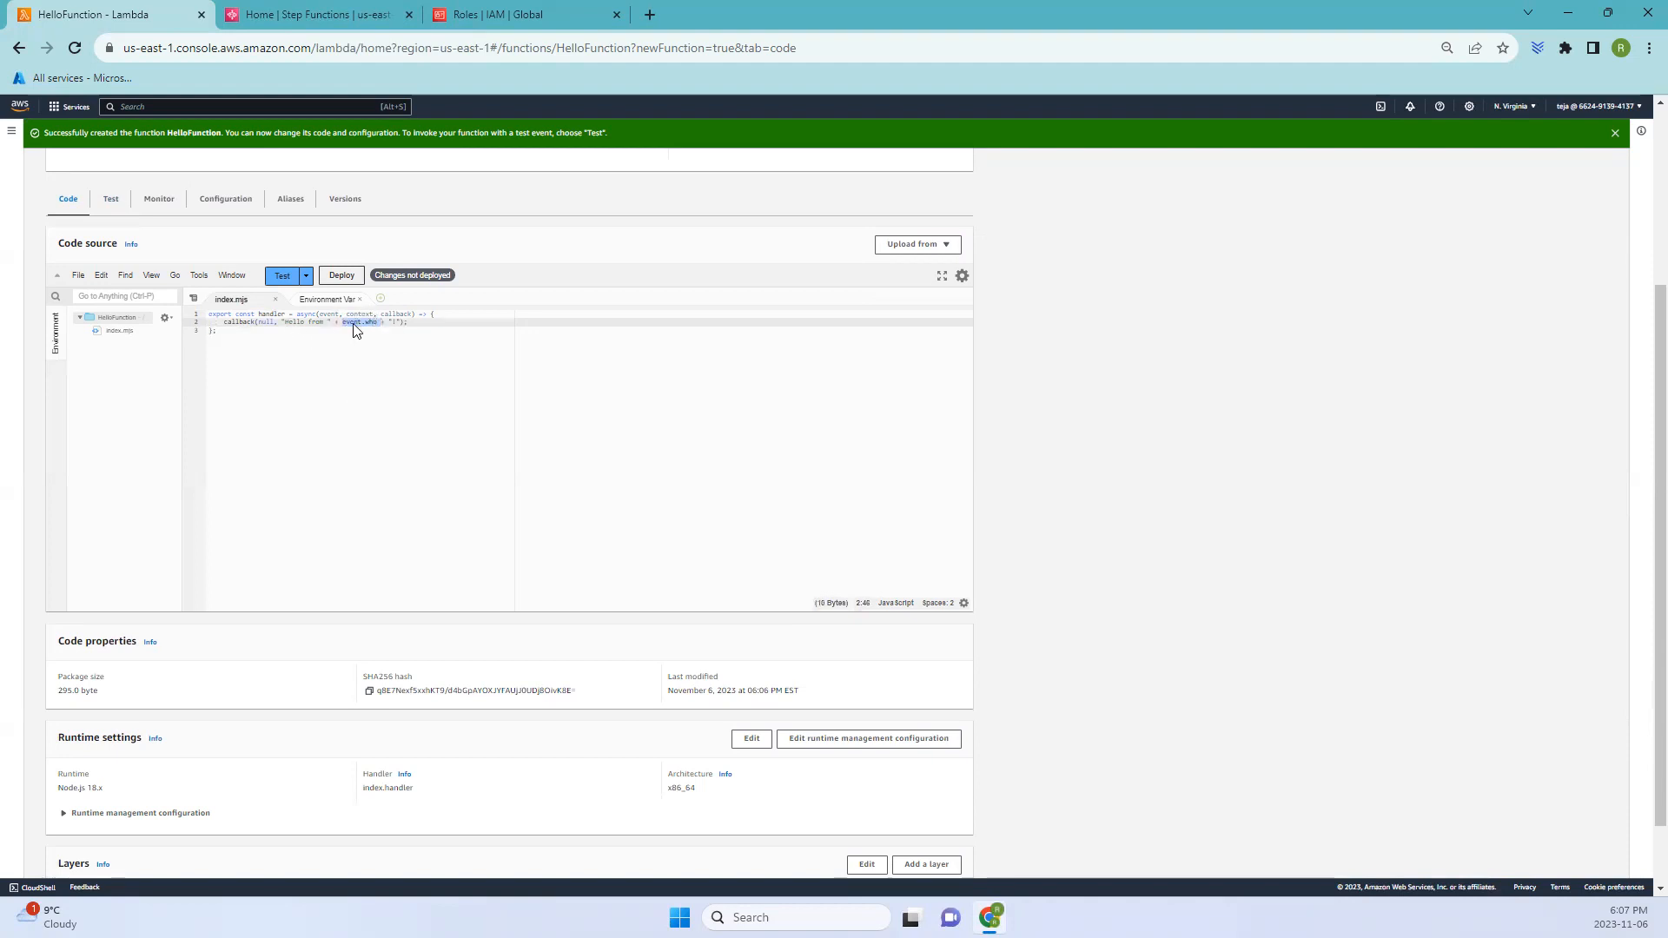
{"action": "left_click_drag", "start_coordinate": [280, 322], "coordinate": [375, 332]}
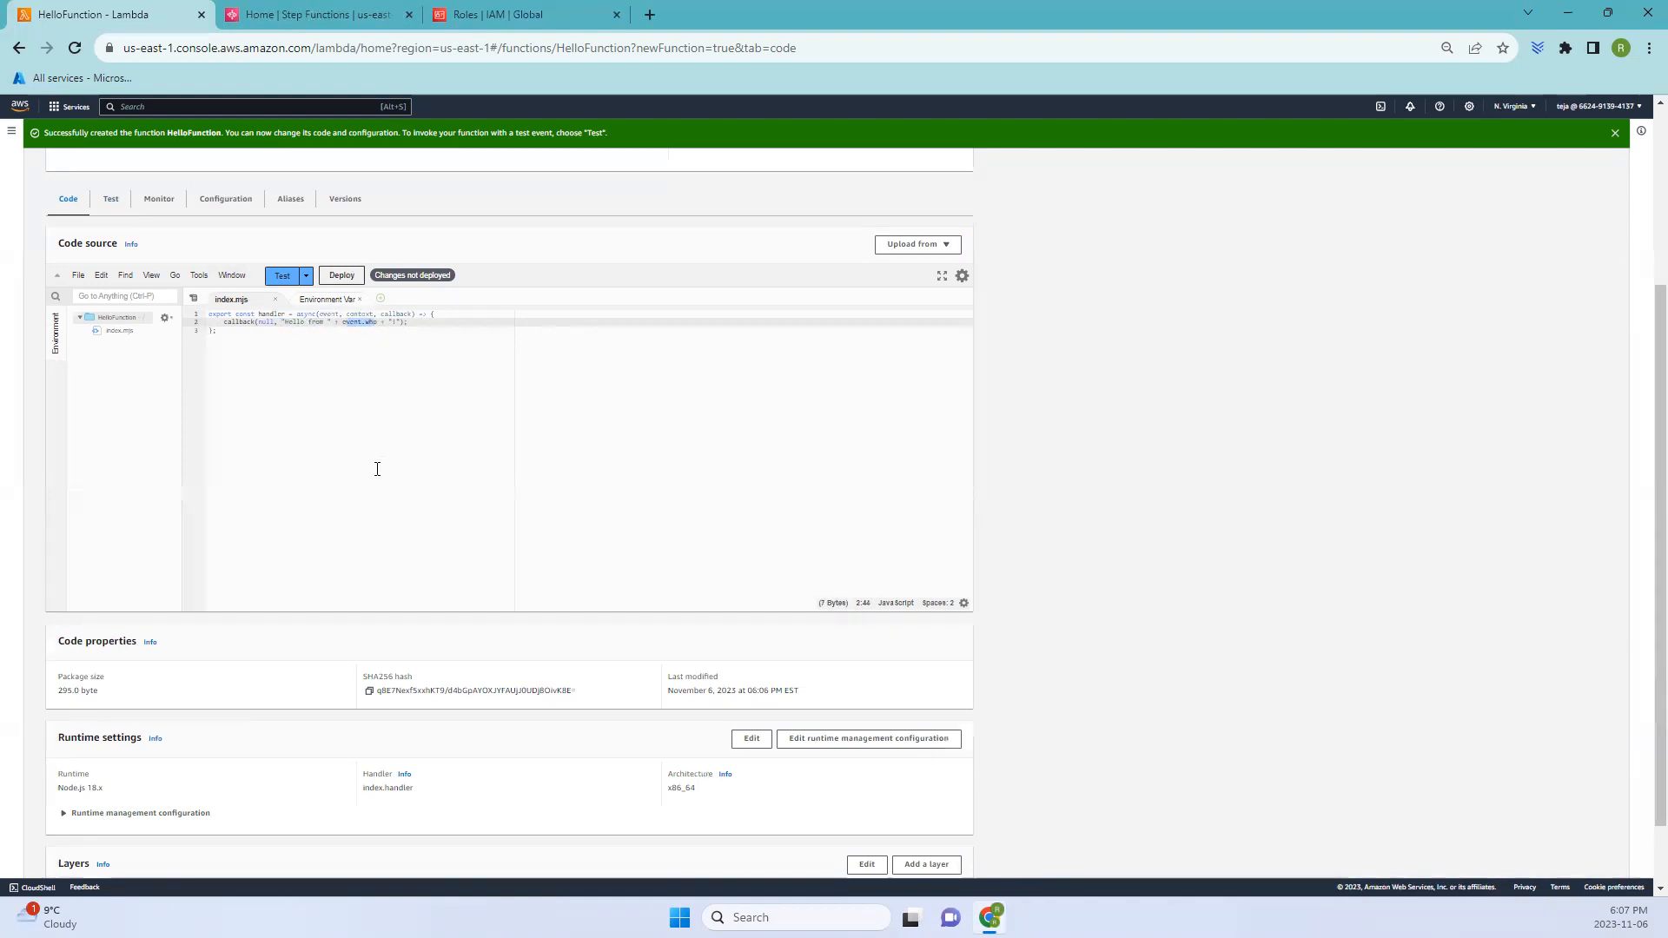
{"action": "left_click", "coordinate": [356, 283]}
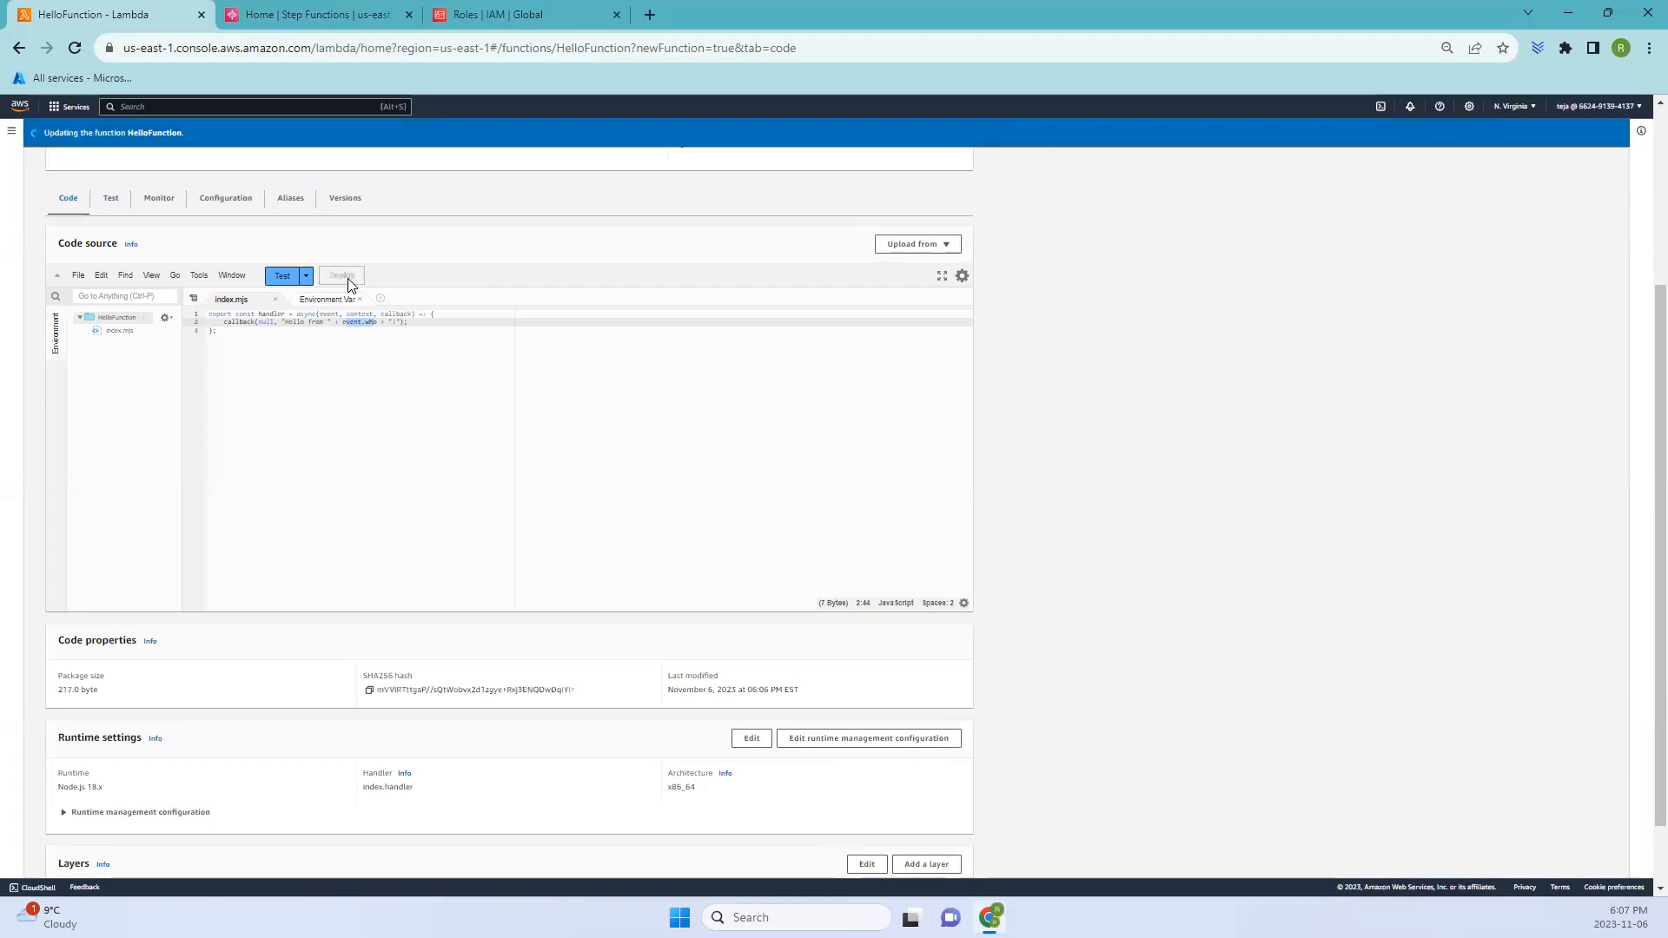
- Start a new test event named HelloEvent for the function
{"action": "scroll", "coordinate": [443, 439], "scroll_direction": "up", "scroll_amount": 3}
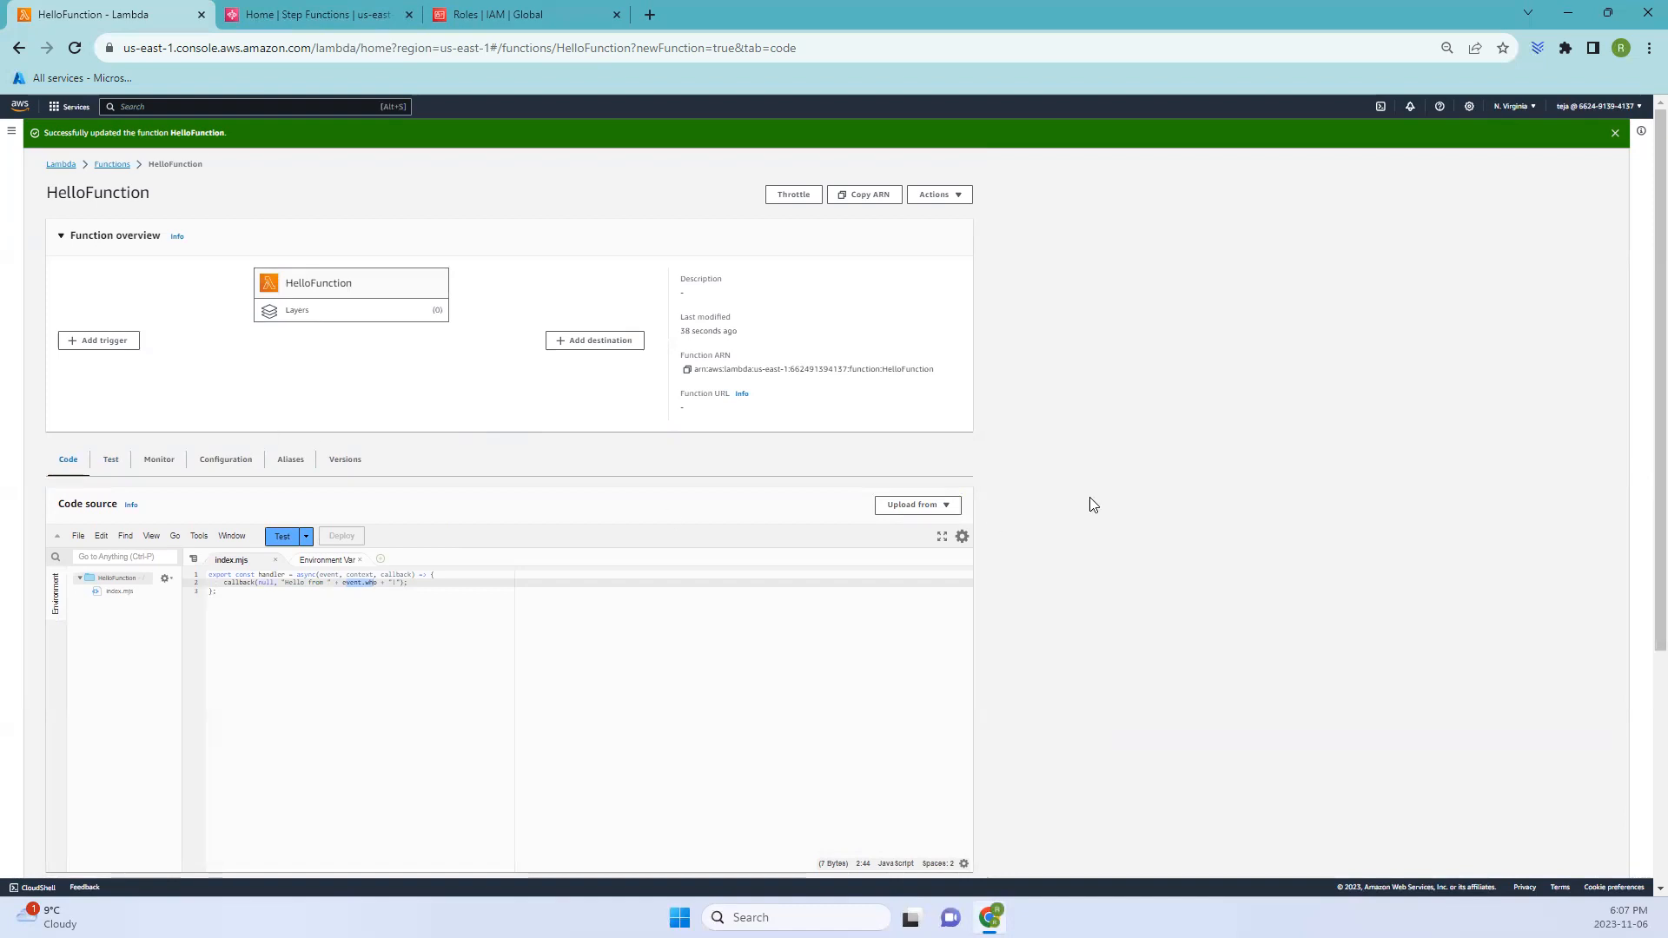
{"action": "scroll", "coordinate": [1068, 590], "scroll_direction": "down", "scroll_amount": 1}
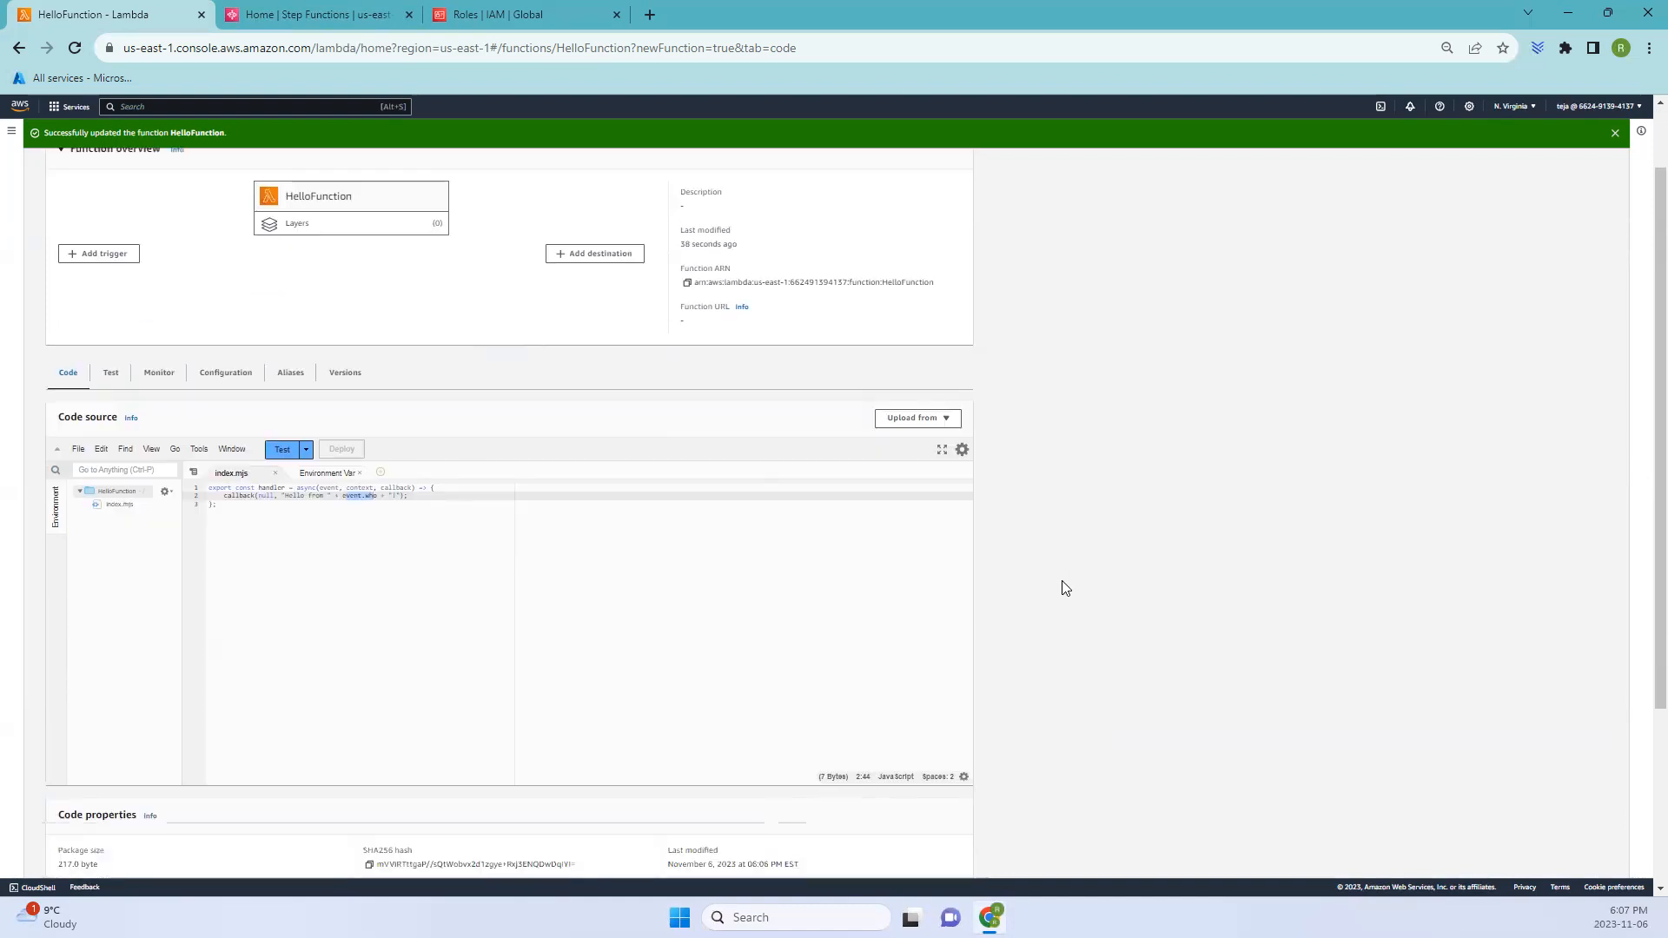
{"action": "left_click", "coordinate": [111, 372]}
{"action": "left_click", "coordinate": [118, 642]}
{"action": "type", "text": "Event"}
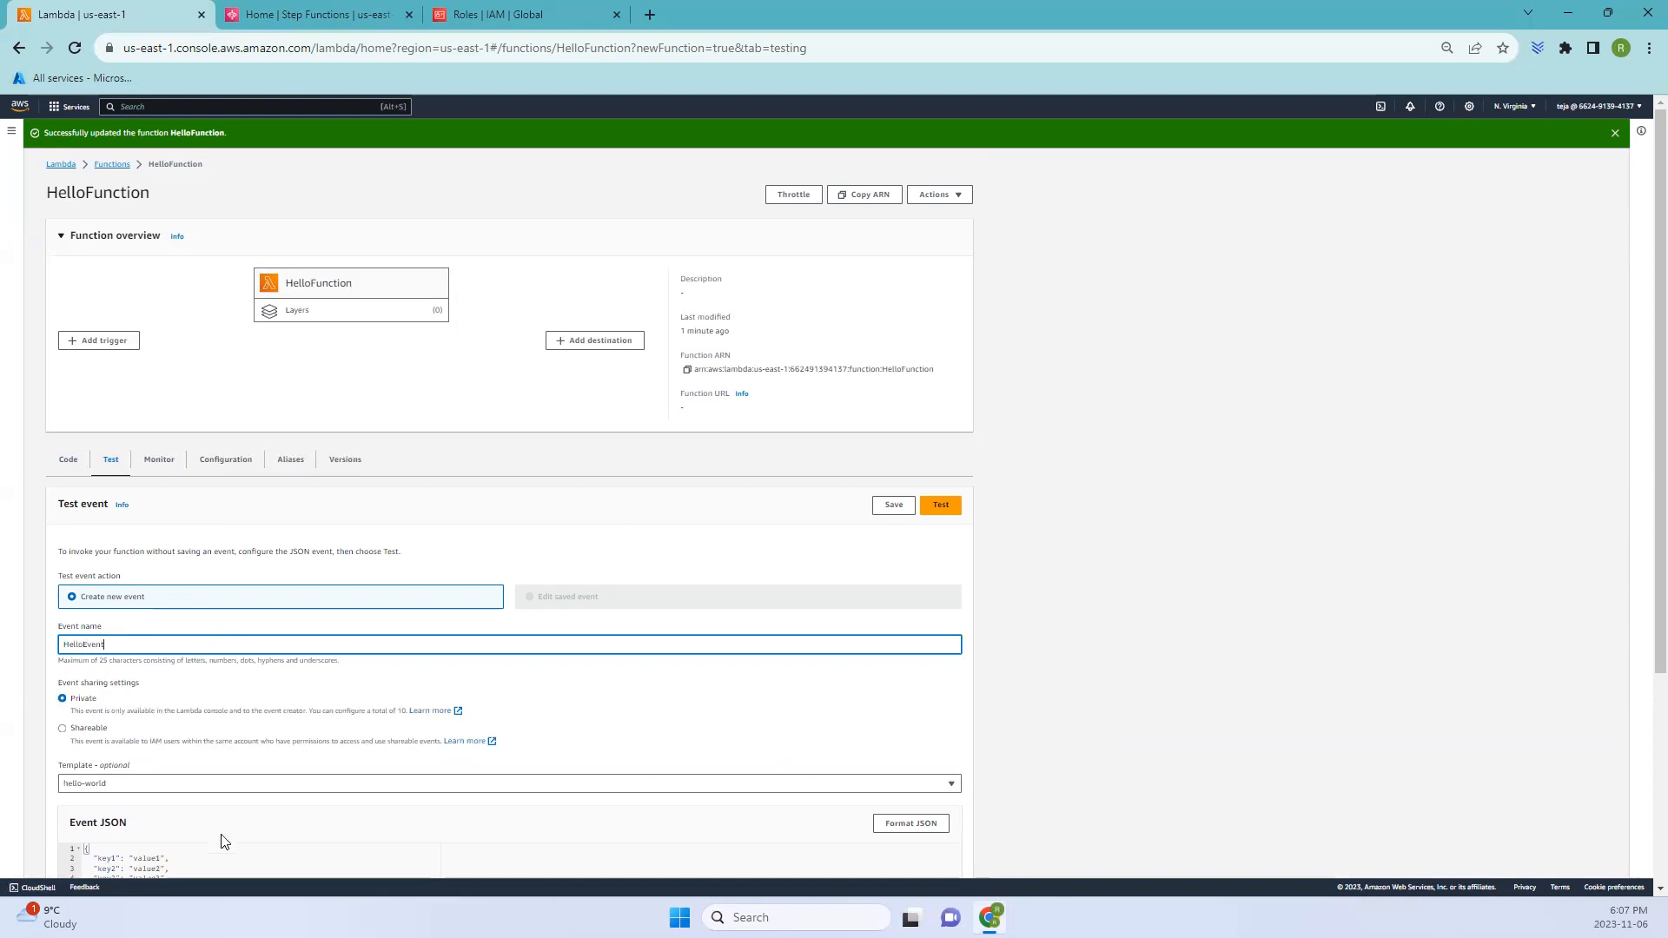
- Replace the test event JSON with {"who": "AWS Step Functions"}
{"action": "scroll", "coordinate": [252, 822], "scroll_direction": "down", "scroll_amount": 1}
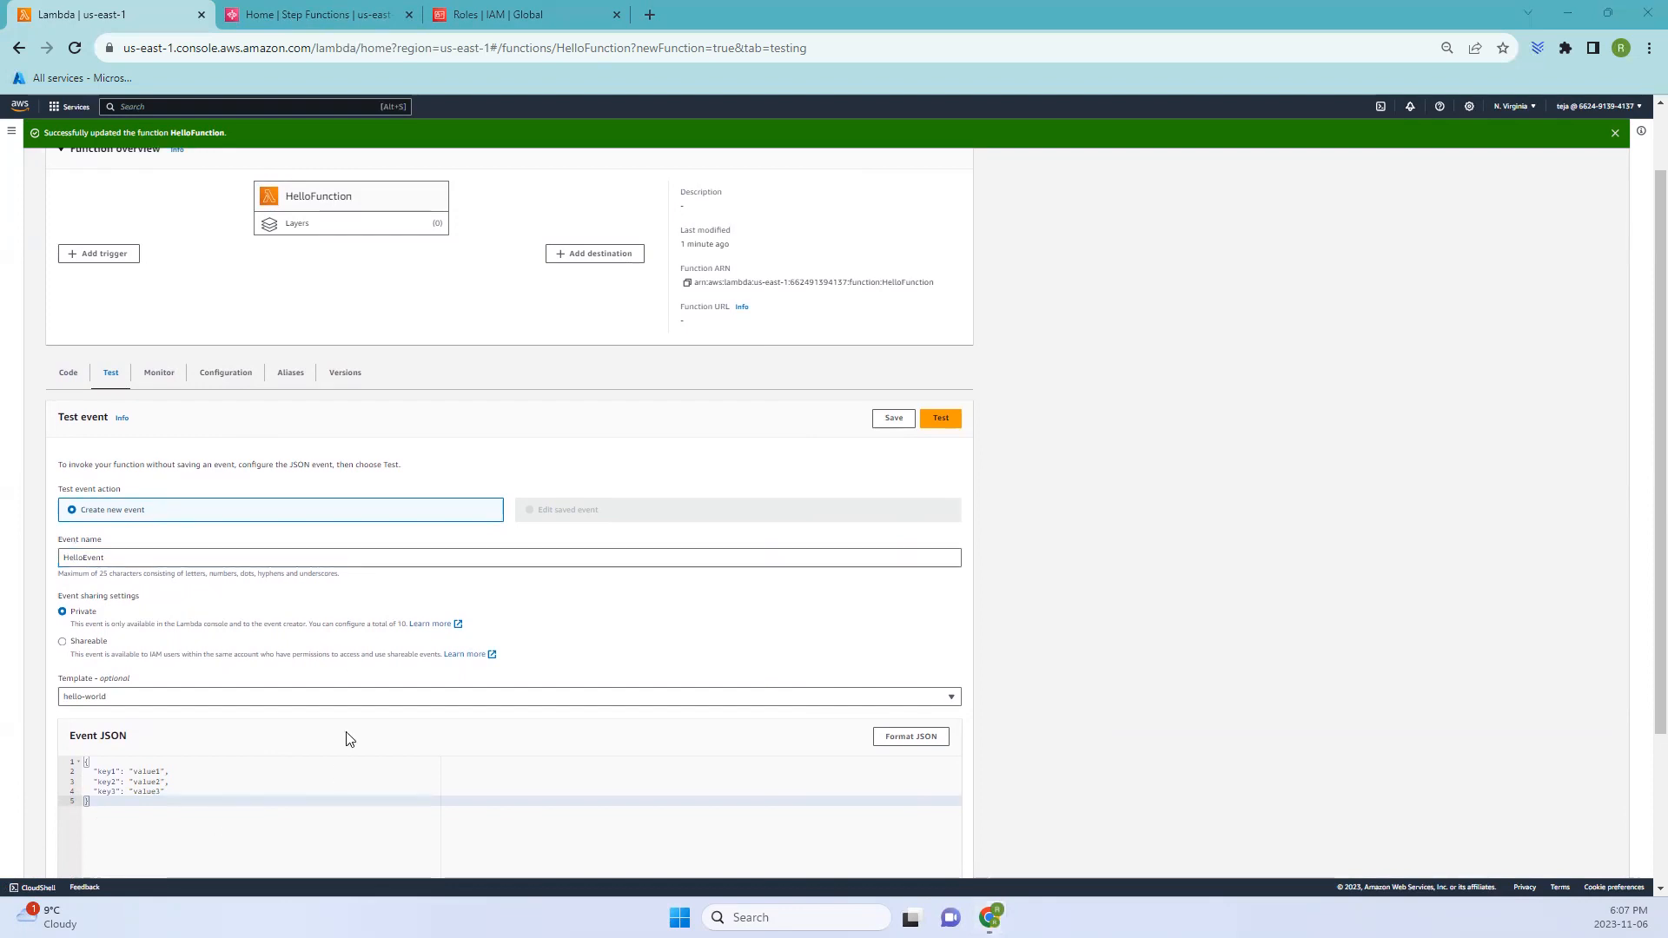
{"action": "left_click_drag", "start_coordinate": [267, 822], "coordinate": [84, 761]}
{"action": "type", "text": "{     \"who\": \"AWS Step Functions\" }"}
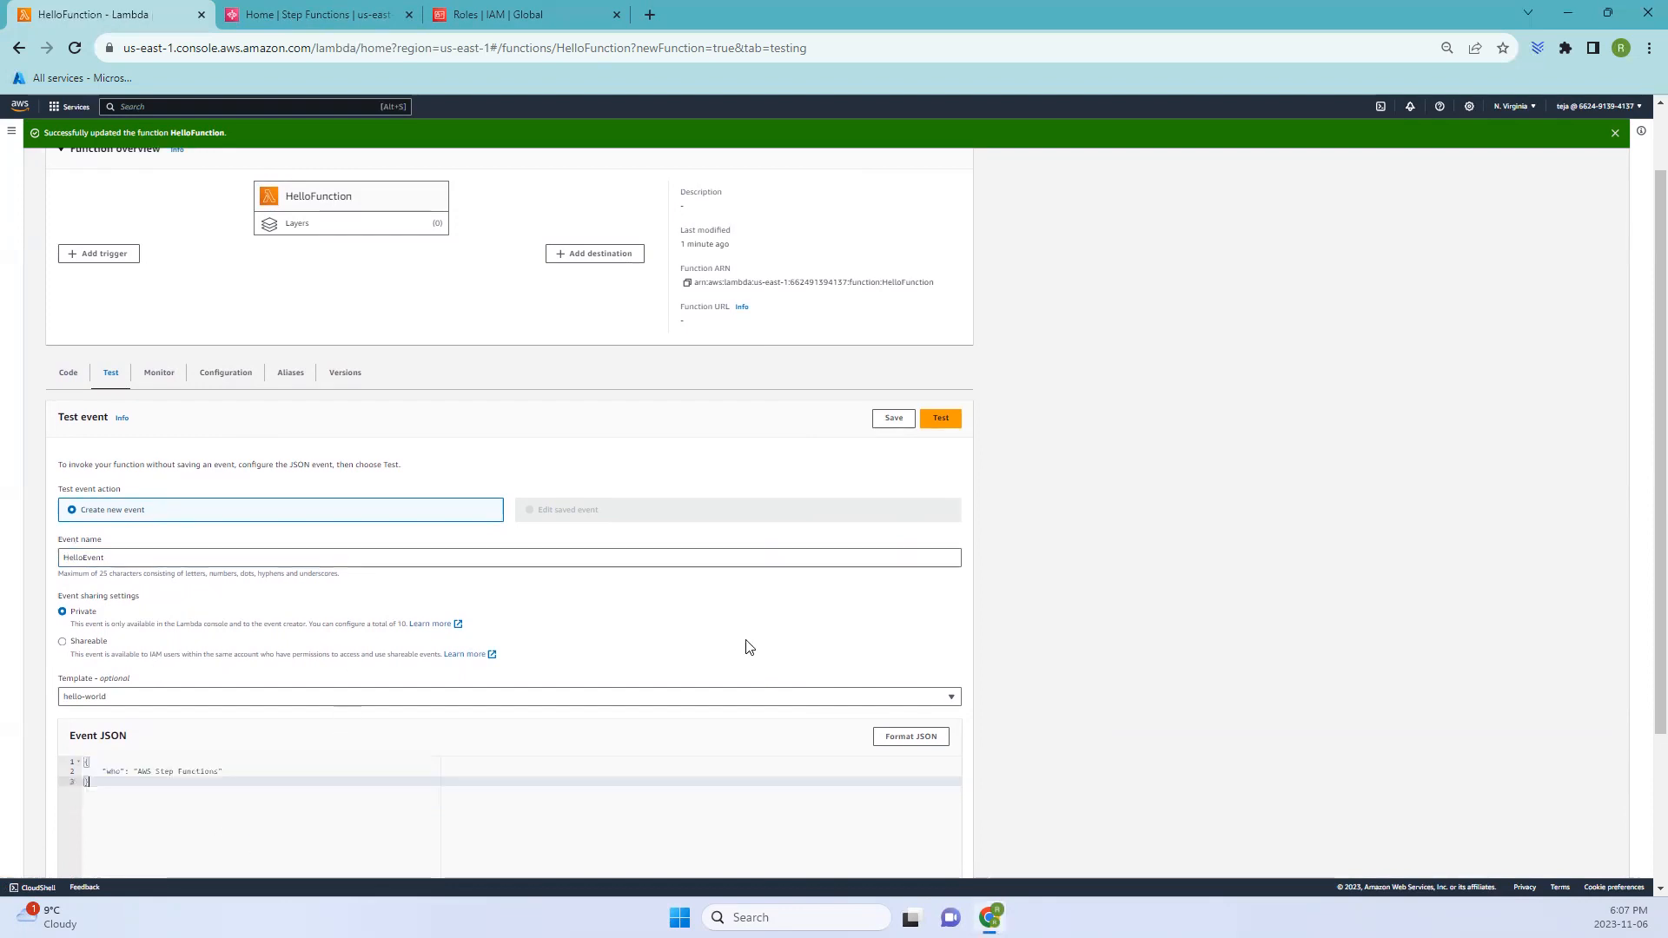
- Run the function test with the HelloEvent event
{"action": "scroll", "coordinate": [754, 690], "scroll_direction": "down", "scroll_amount": 2}
{"action": "scroll", "coordinate": [515, 577], "scroll_direction": "up", "scroll_amount": 1}
{"action": "scroll", "coordinate": [515, 577], "scroll_direction": "up", "scroll_amount": 2}
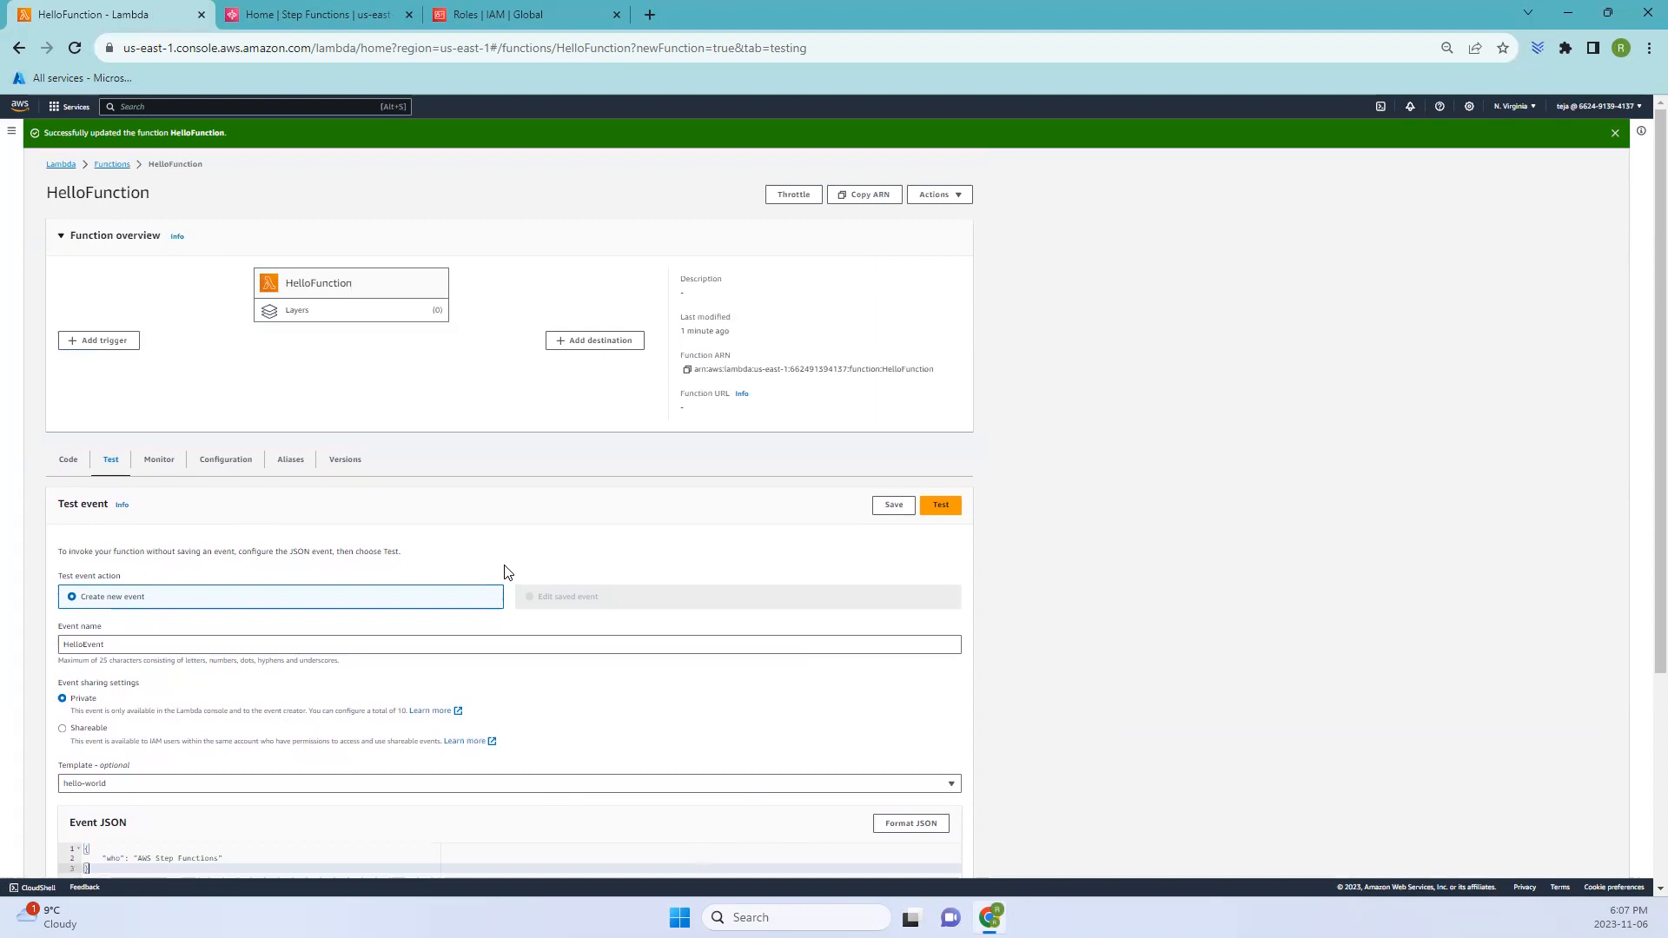
{"action": "scroll", "coordinate": [508, 572], "scroll_direction": "down", "scroll_amount": 2}
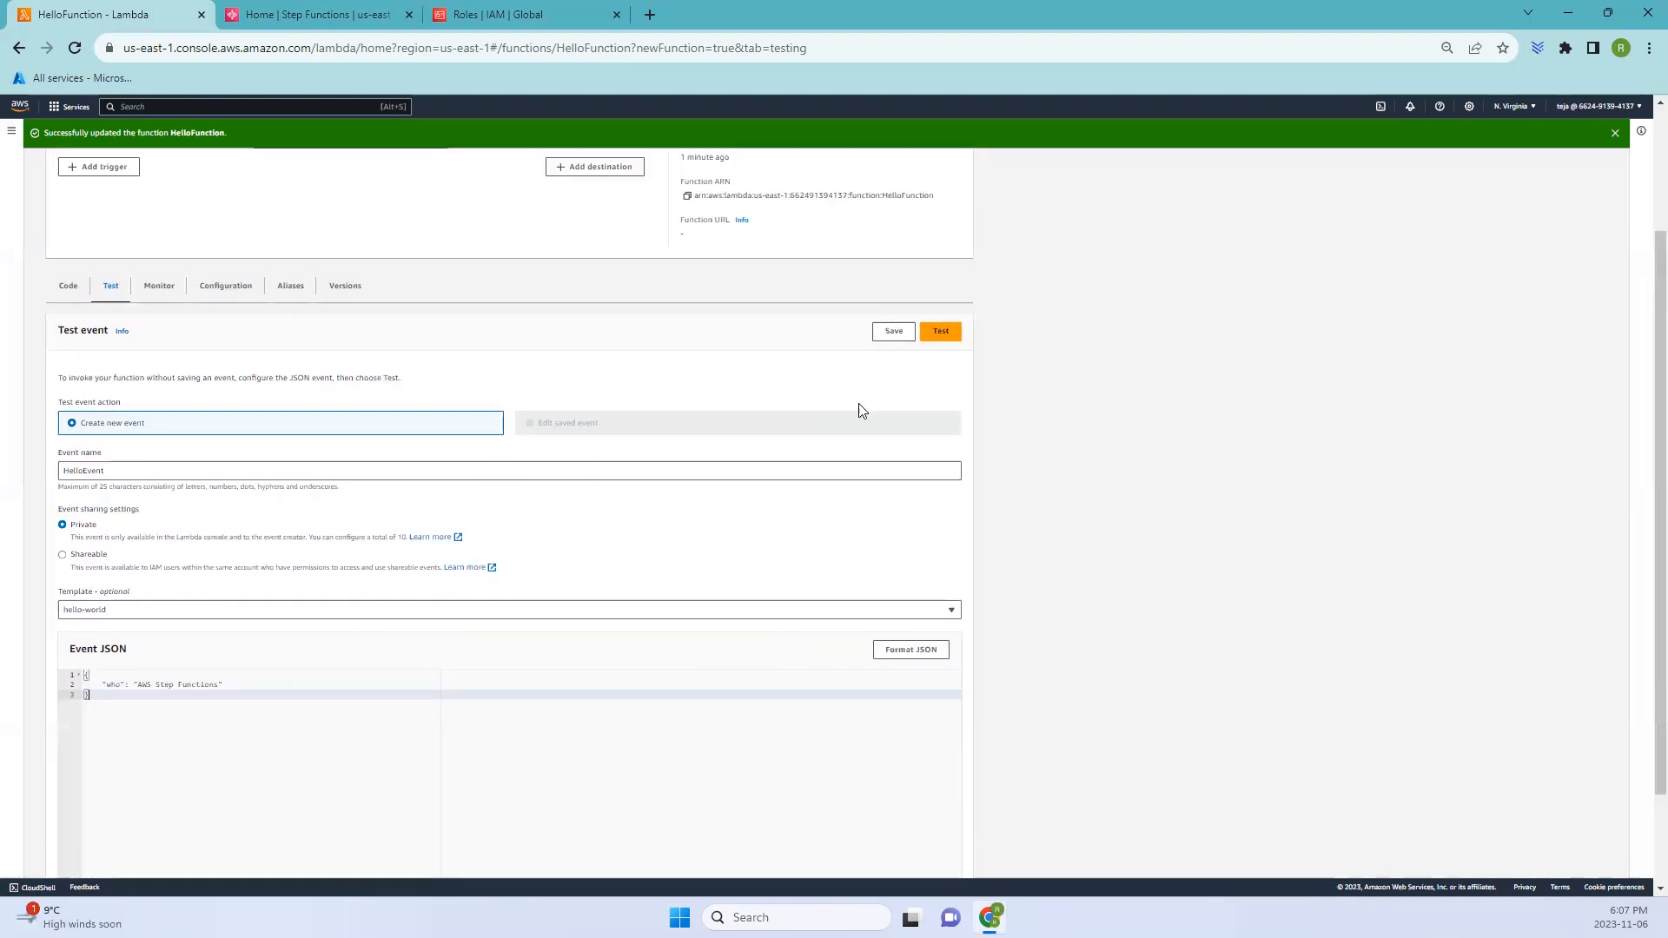
{"action": "left_click", "coordinate": [941, 332]}
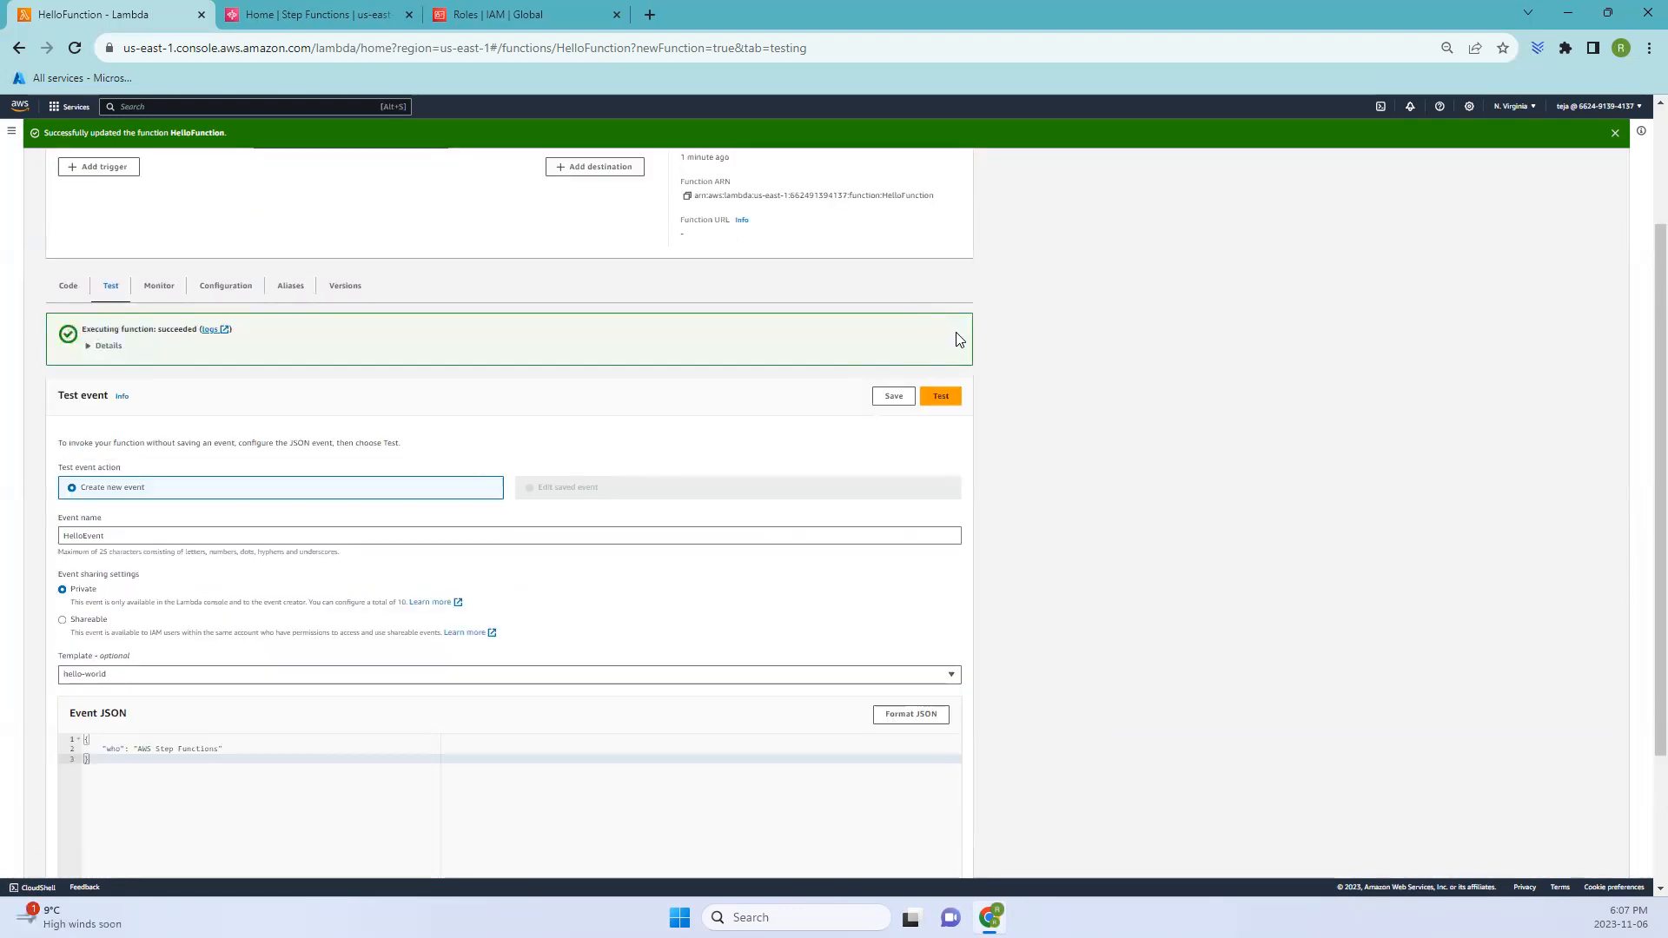
- Expand the execution details and review the function's output and log
{"action": "left_click", "coordinate": [106, 346]}
{"action": "left_click_drag", "start_coordinate": [82, 391], "coordinate": [212, 382]}
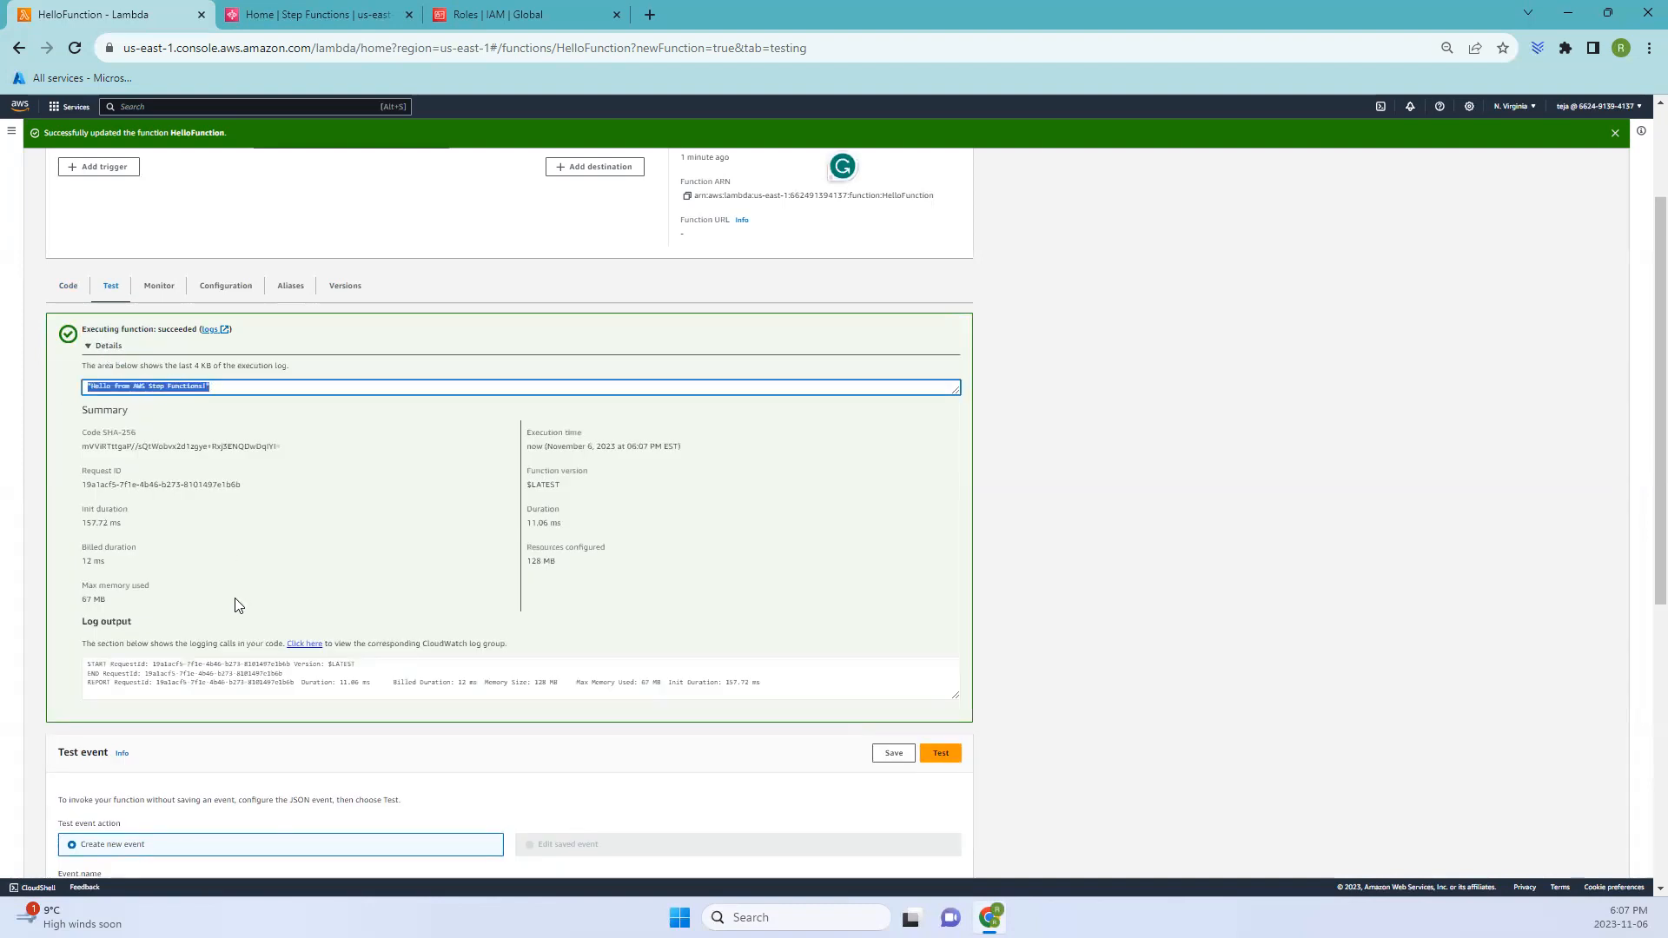
{"action": "scroll", "coordinate": [227, 597], "scroll_direction": "down", "scroll_amount": 3}
{"action": "scroll", "coordinate": [228, 596], "scroll_direction": "down", "scroll_amount": 3}
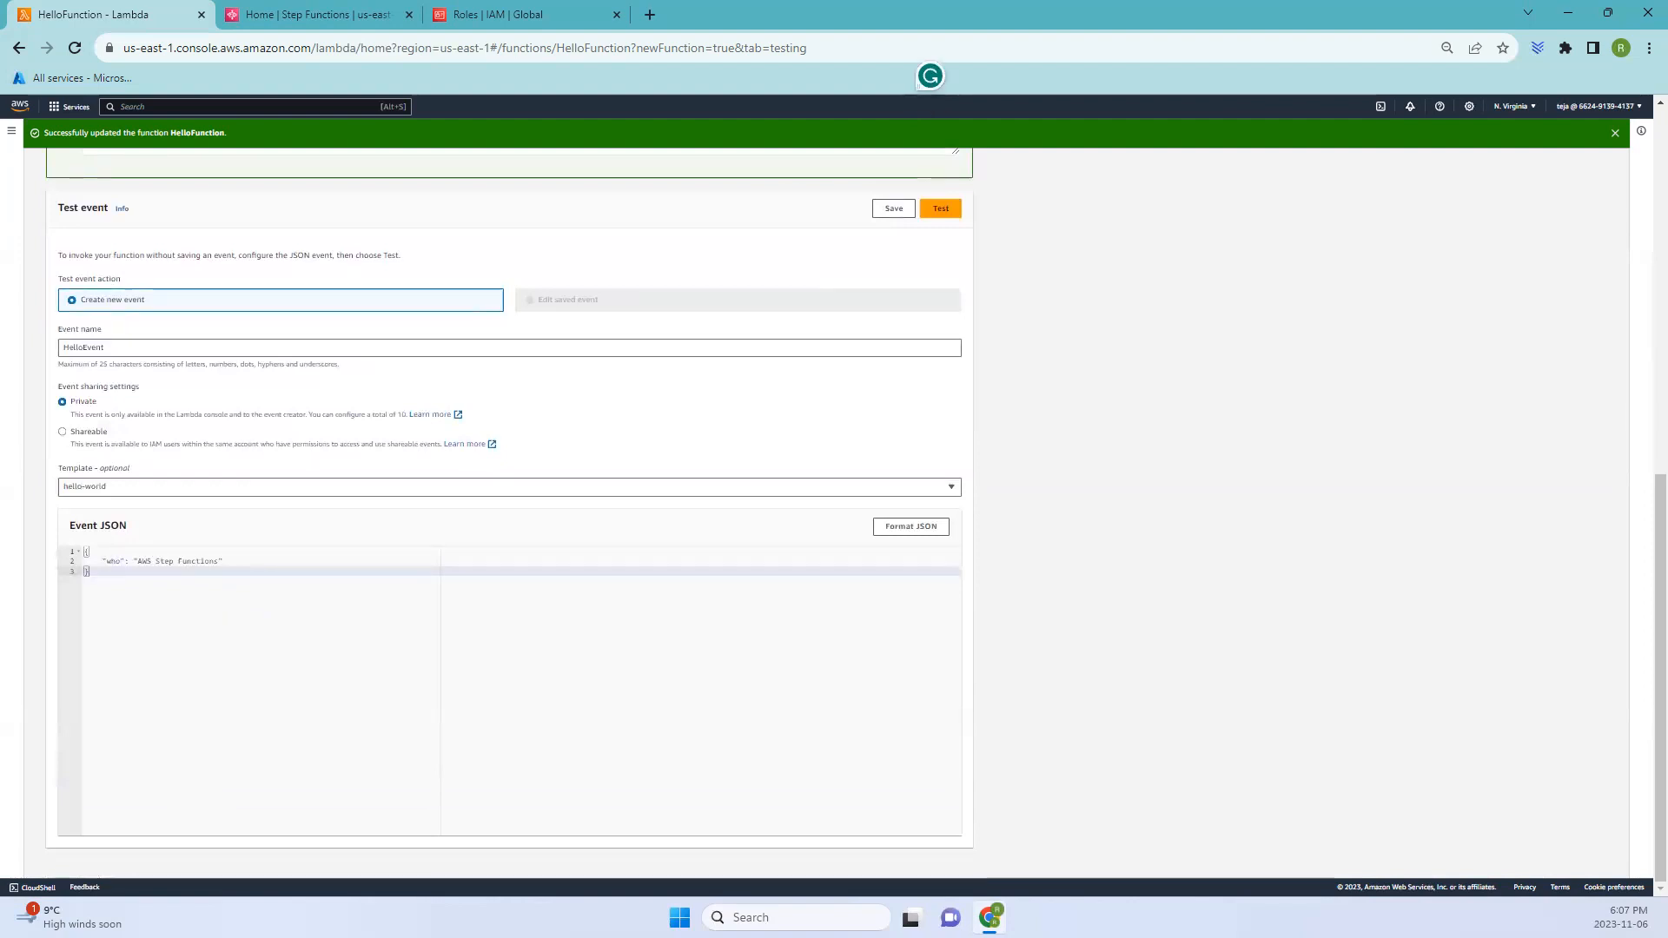
- Open the Step Functions console through the Application Integration services
{"action": "left_click", "coordinate": [323, 15]}
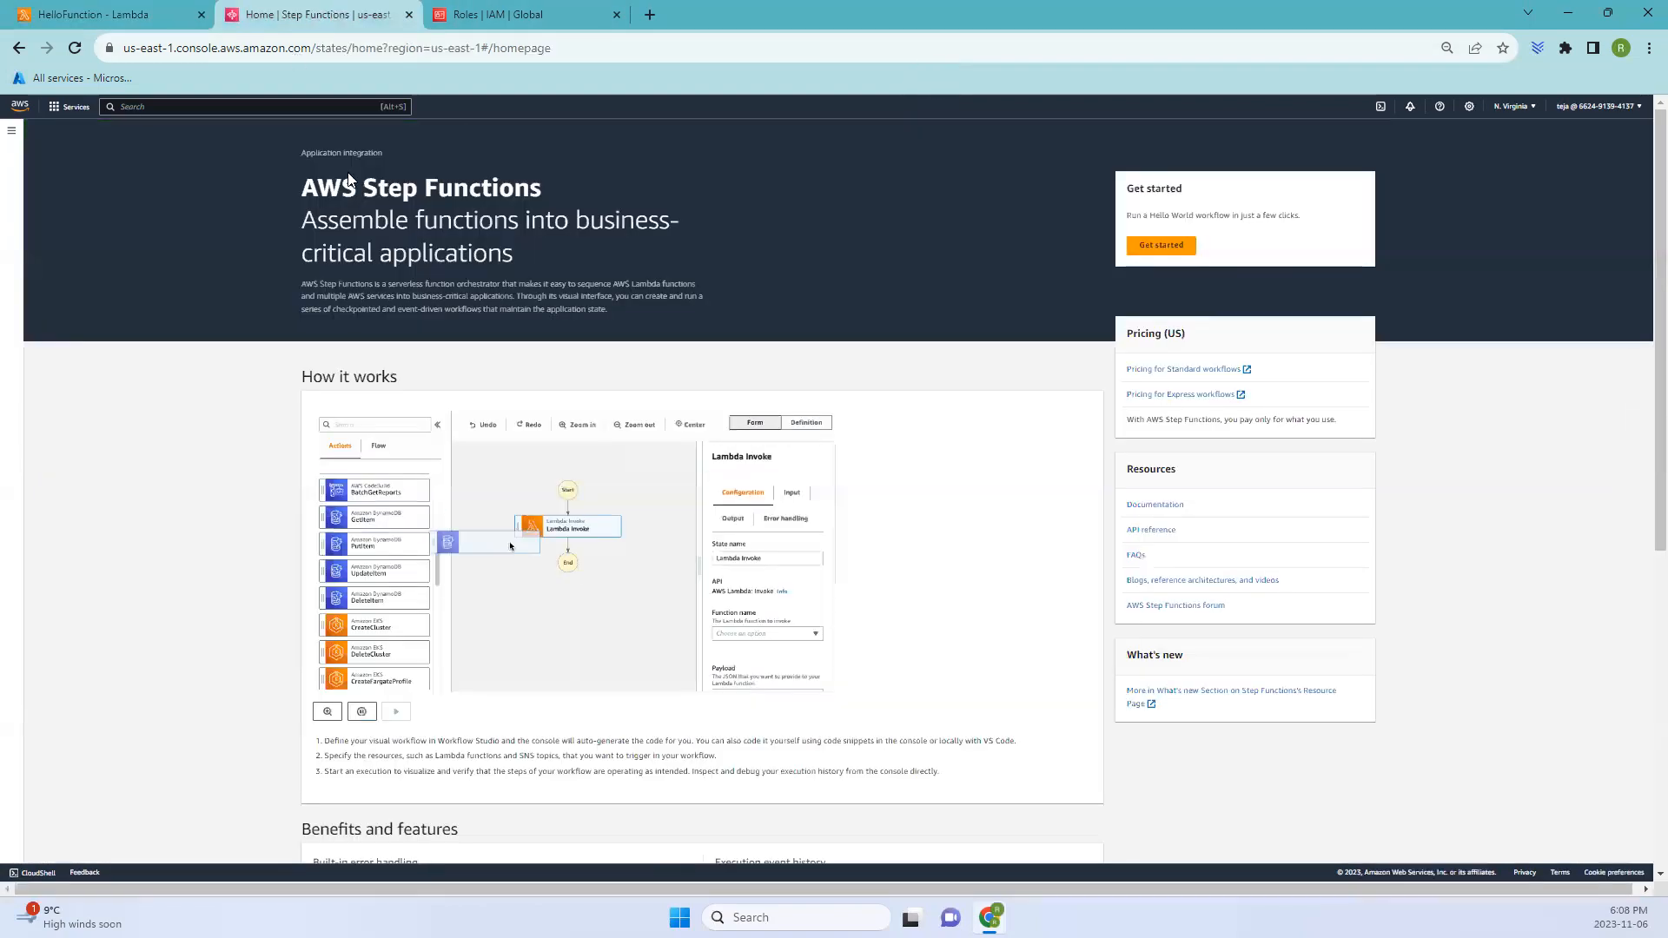
{"action": "left_click_drag", "start_coordinate": [587, 180], "coordinate": [315, 193]}
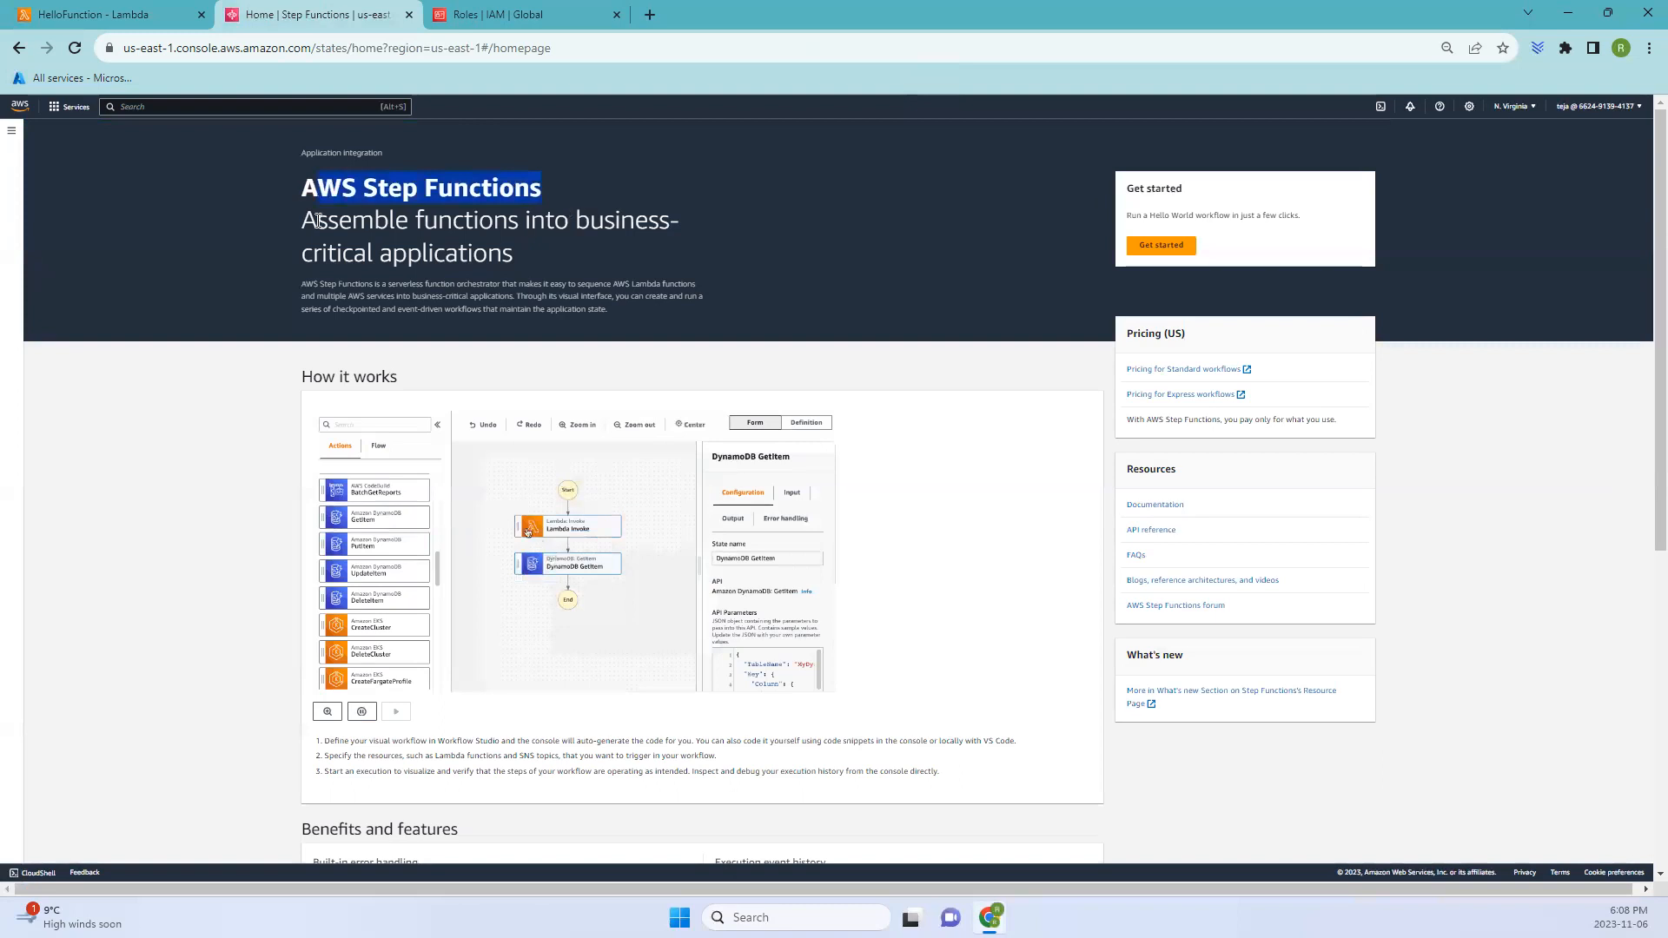
{"action": "left_click", "coordinate": [65, 109]}
{"action": "left_click", "coordinate": [86, 254]}
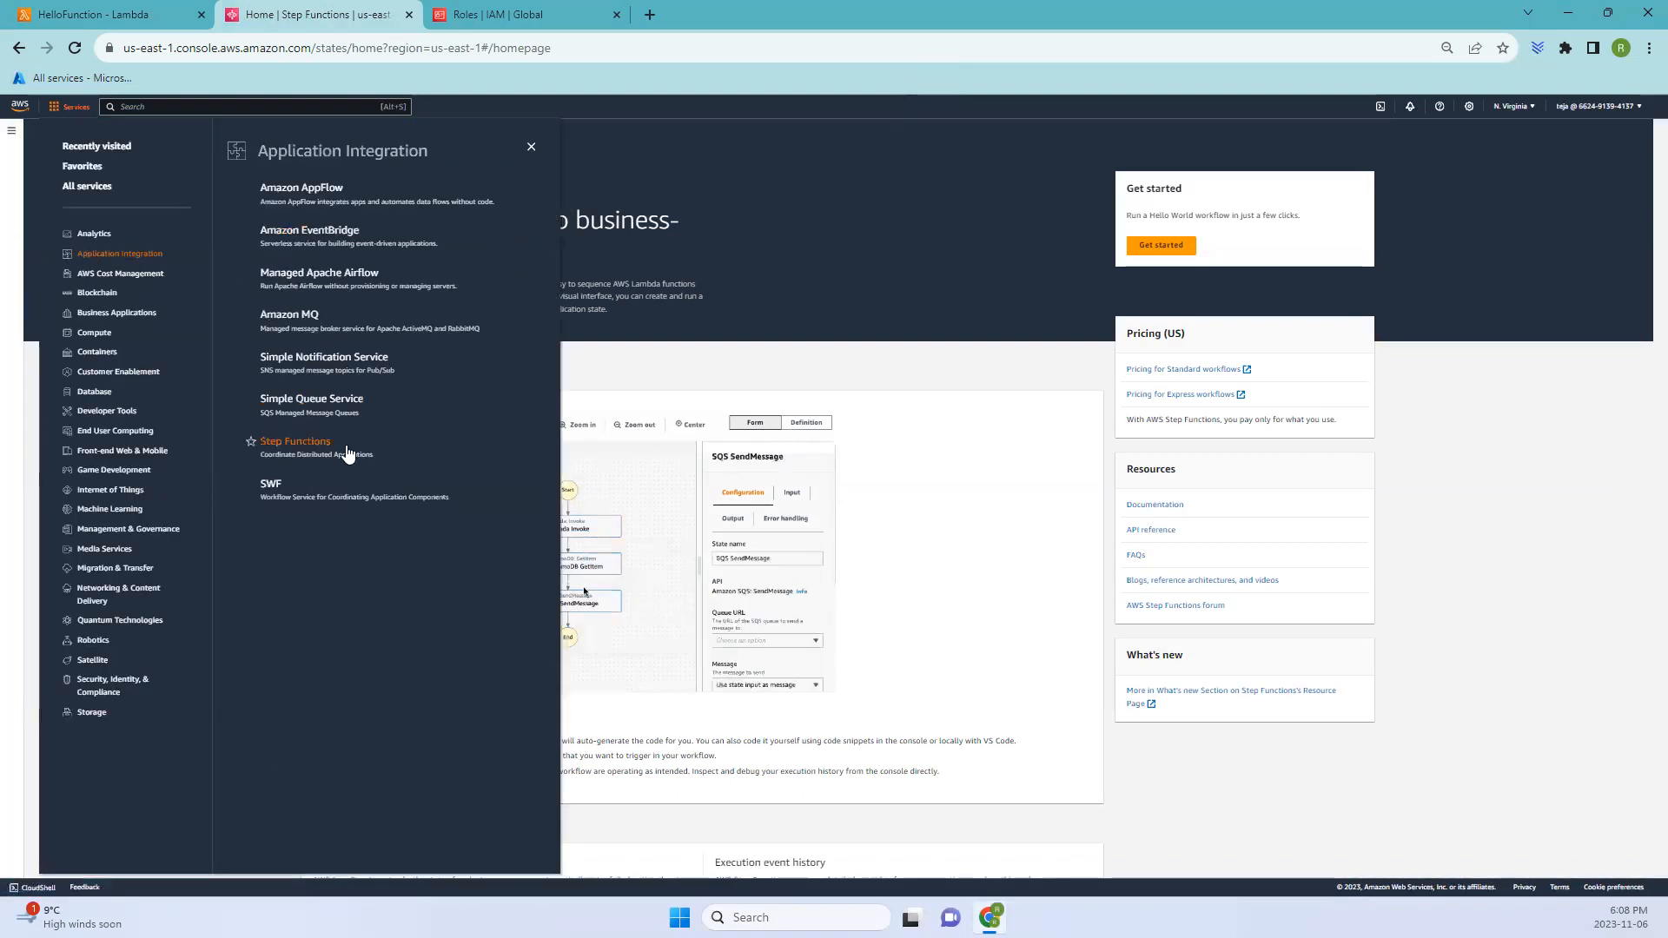
{"action": "left_click", "coordinate": [306, 445]}
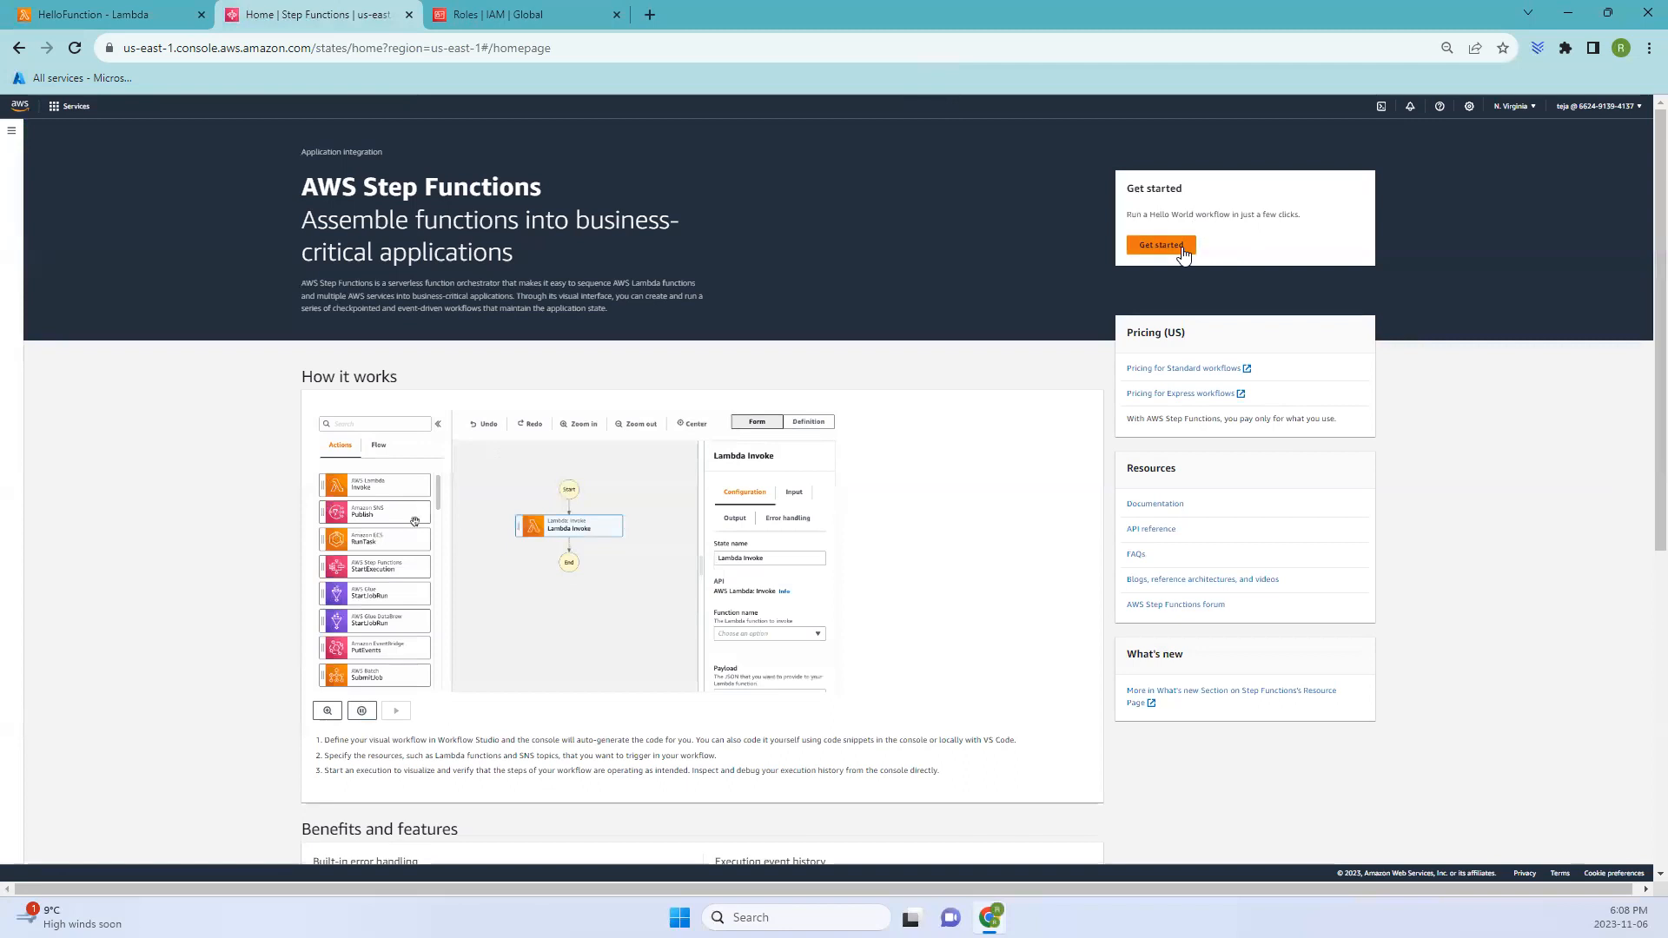
- Start a new state machine in Workflow Studio, closing the starter dialog and the tip
{"action": "left_click", "coordinate": [1161, 246]}
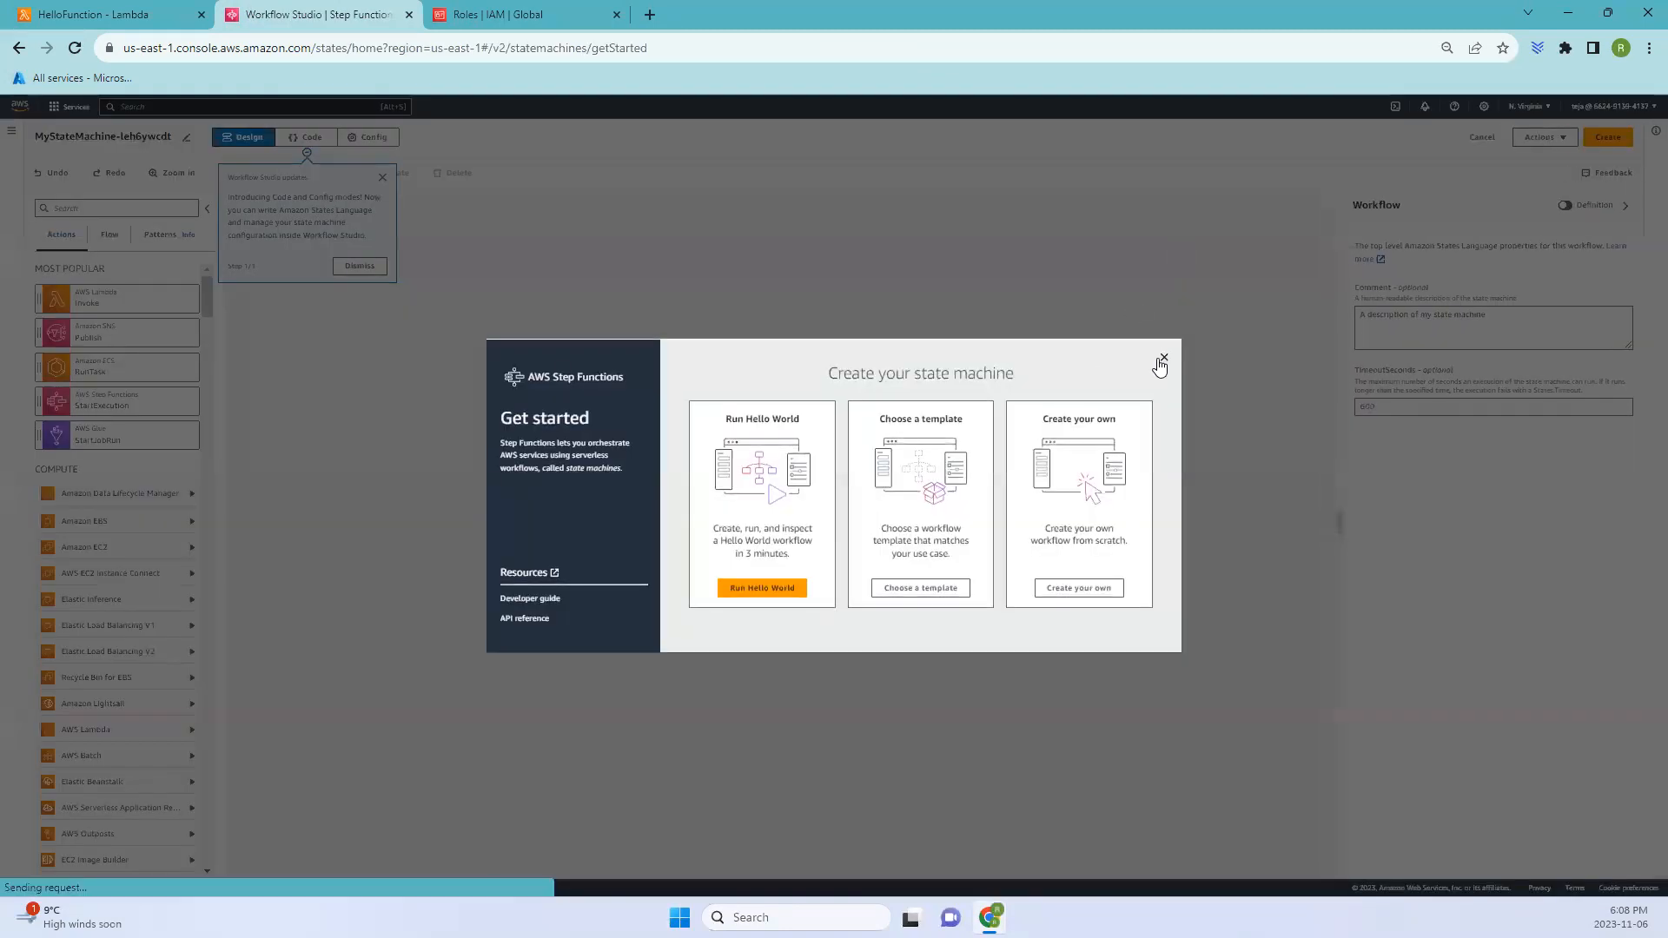
{"action": "left_click", "coordinate": [1164, 360]}
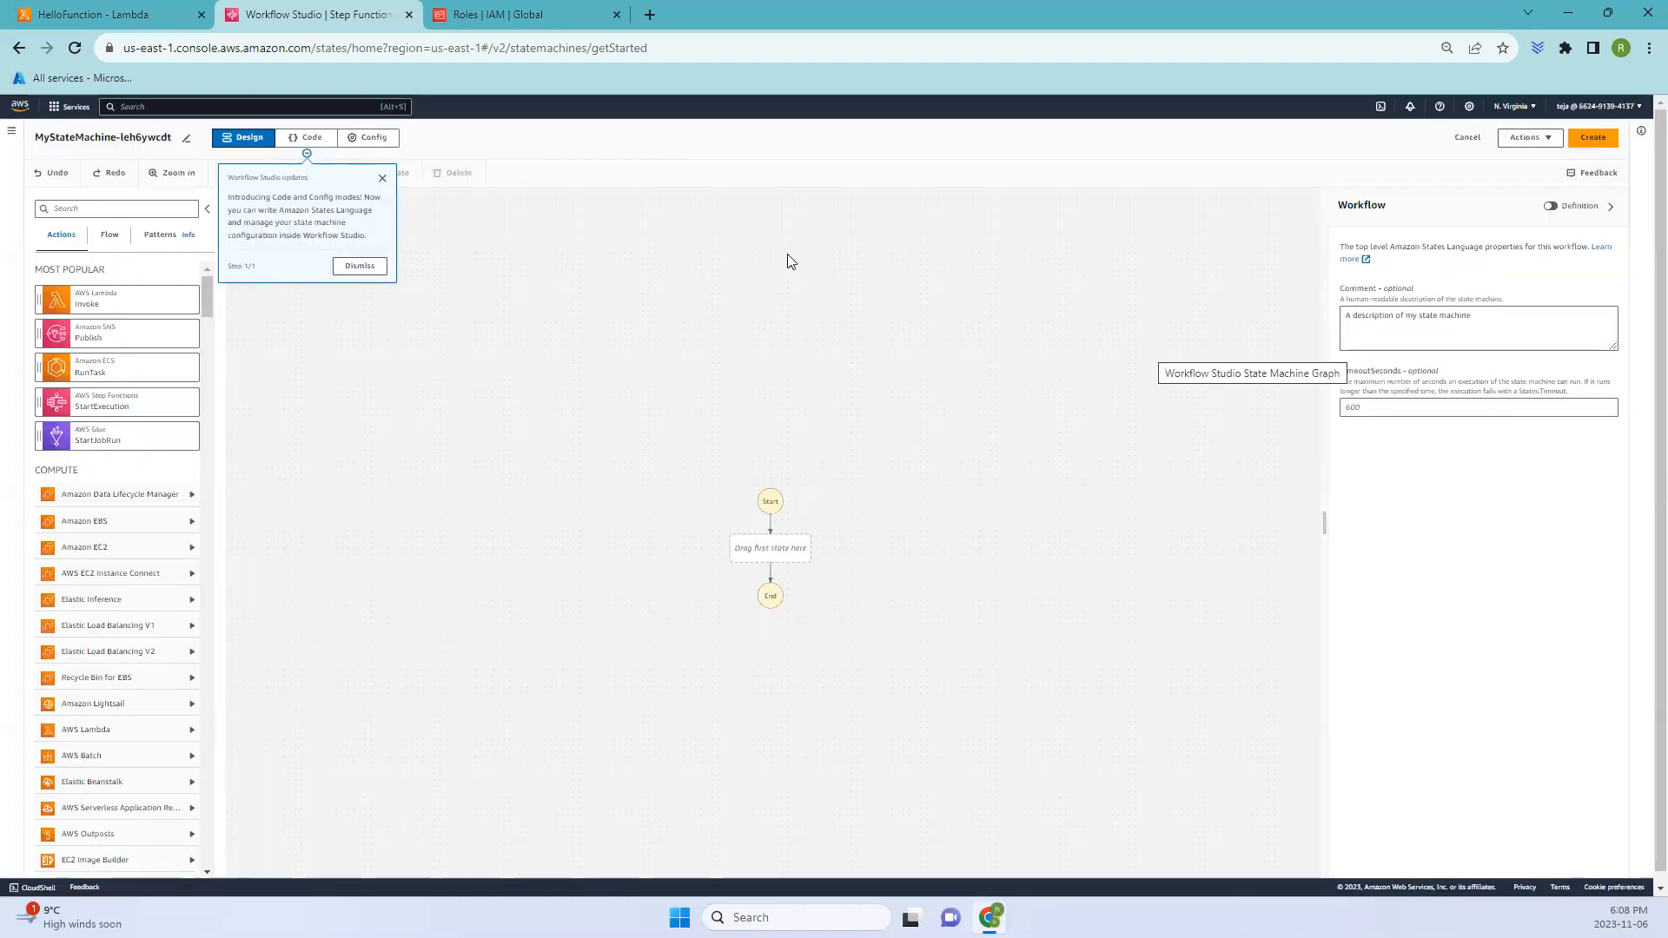
{"action": "left_click", "coordinate": [382, 180]}
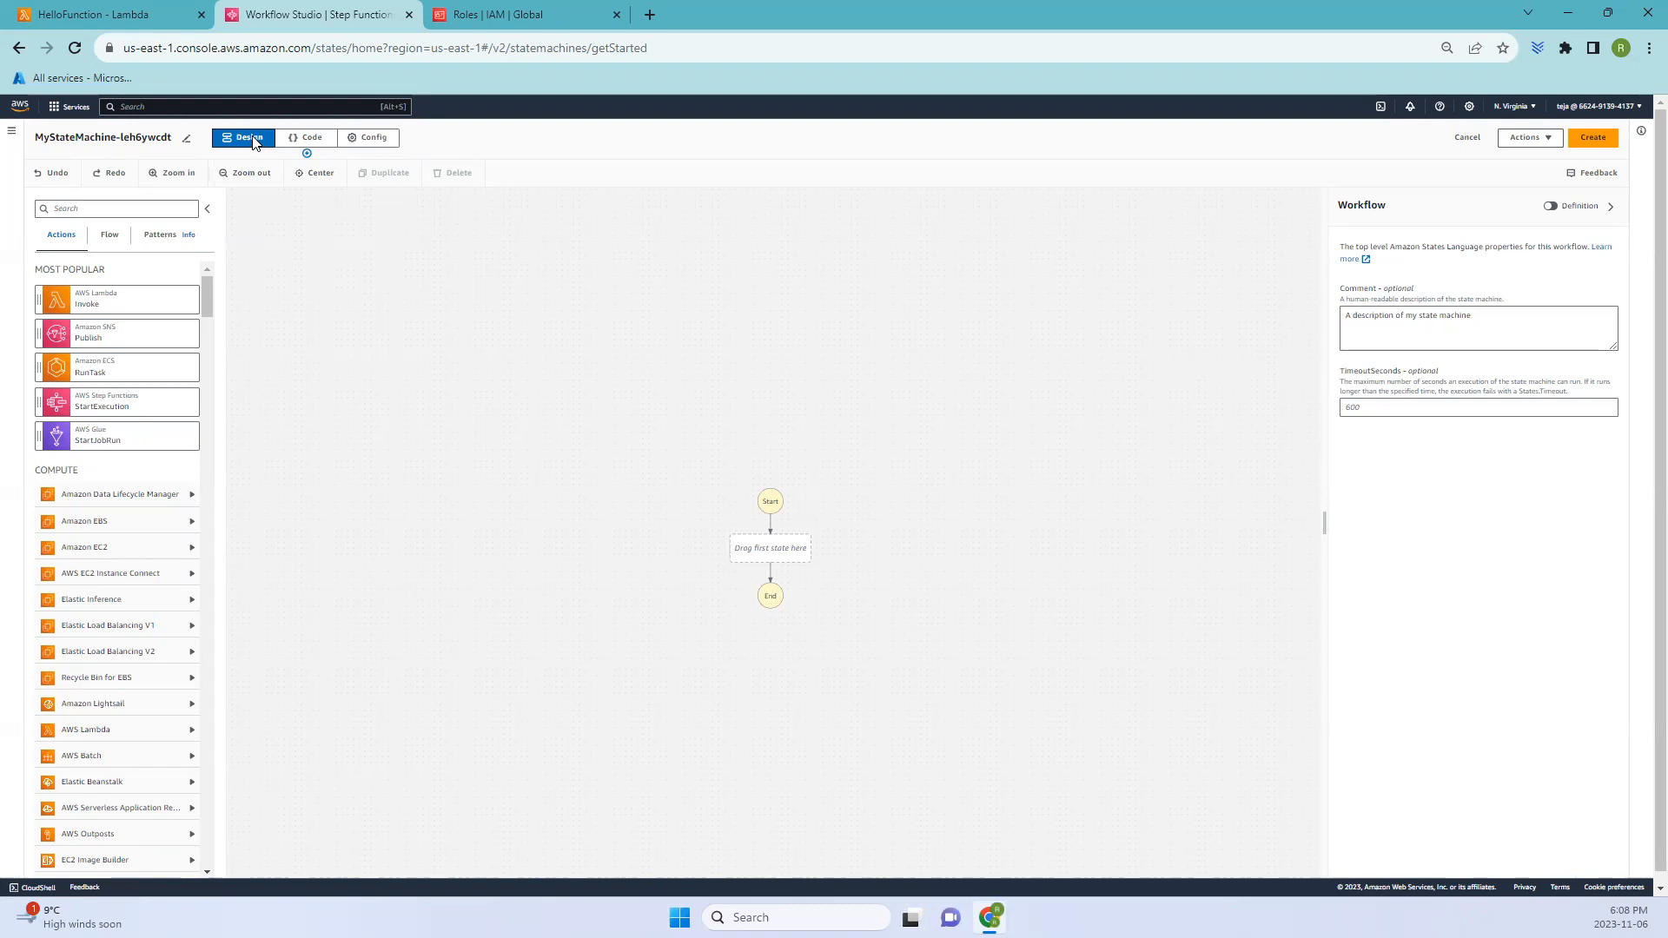
- Add an AWS Lambda Invoke state as the first state of the workflow
{"action": "left_click", "coordinate": [388, 141]}
{"action": "left_click", "coordinate": [304, 139]}
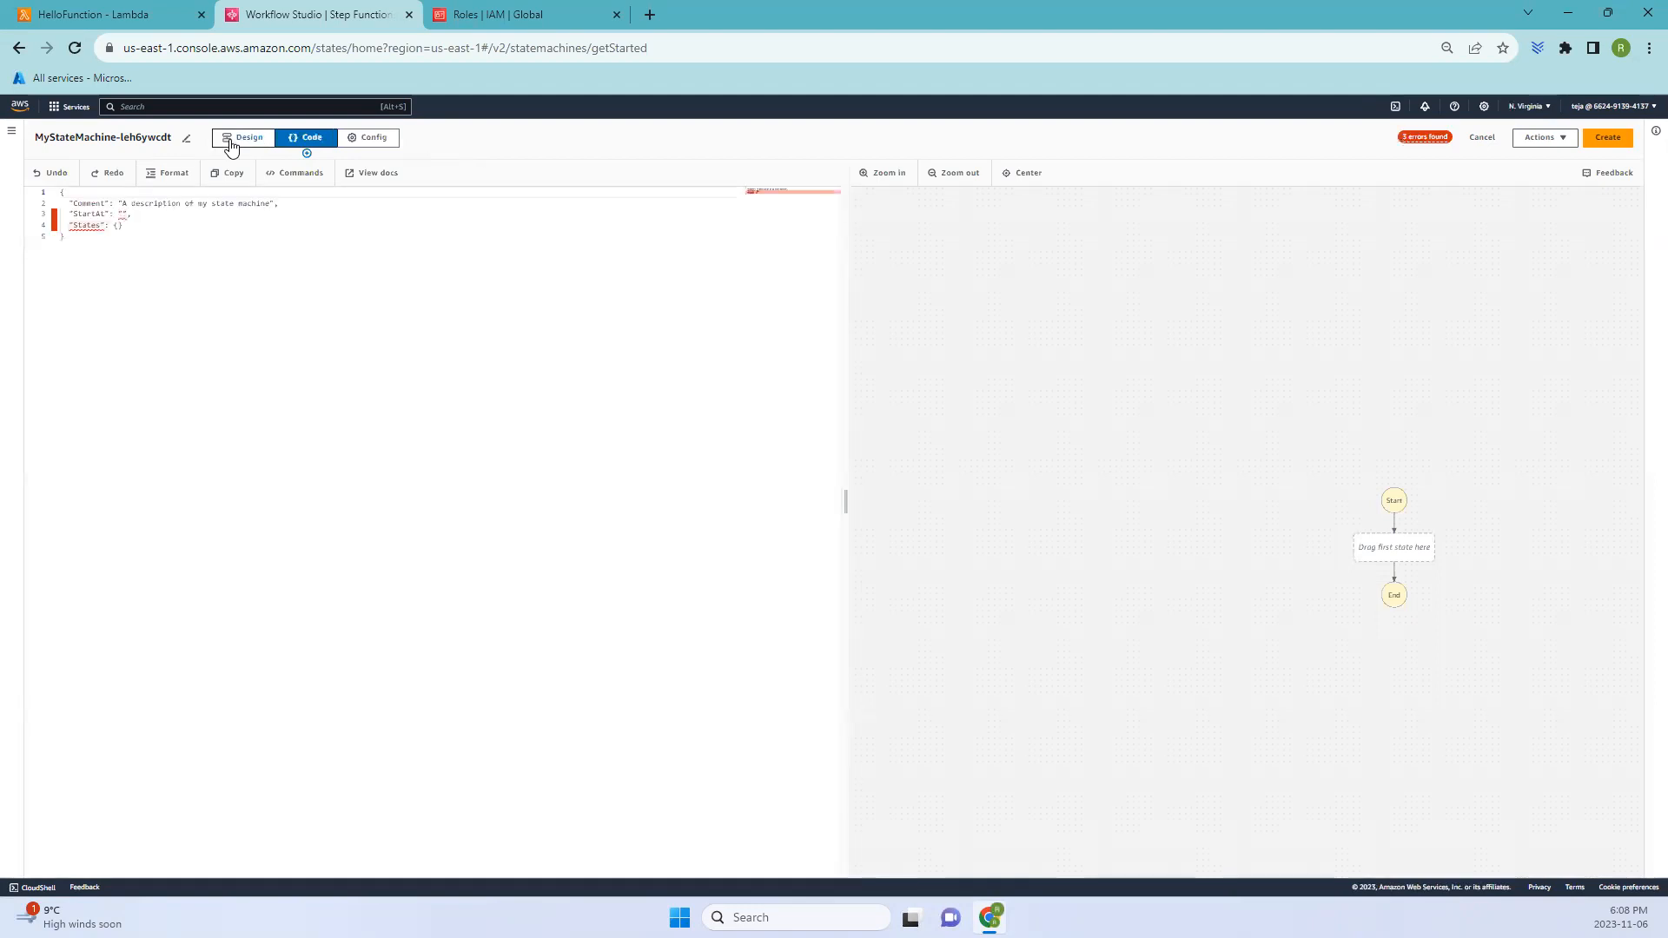
{"action": "left_click", "coordinate": [238, 140]}
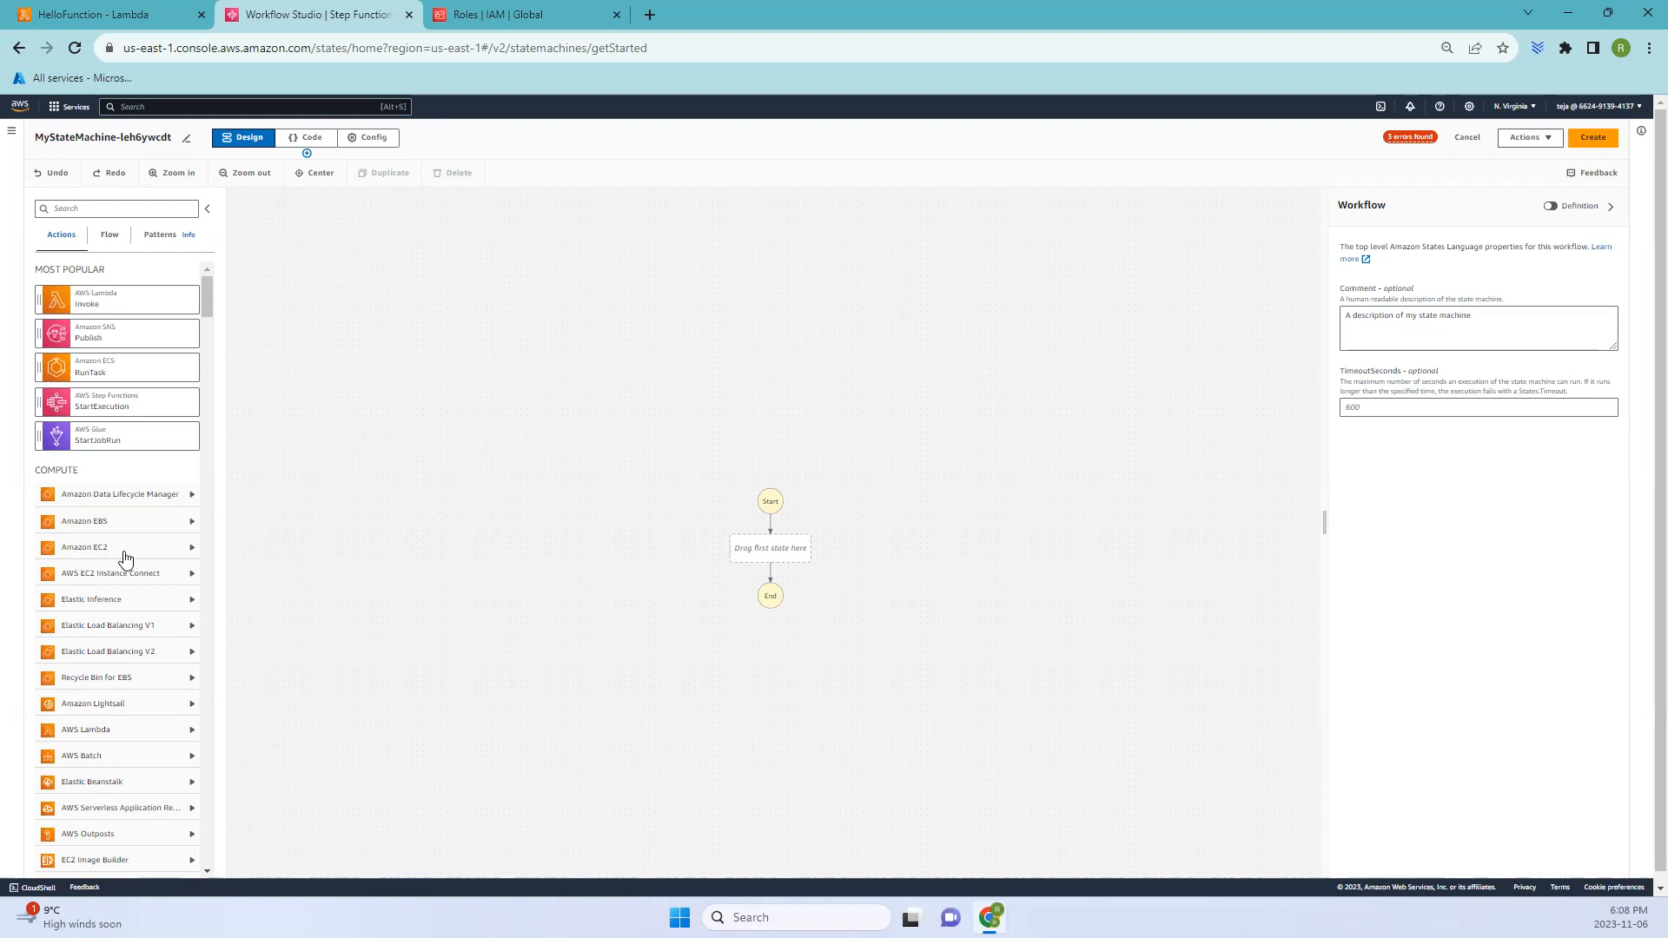
{"action": "left_click_drag", "start_coordinate": [96, 300], "coordinate": [749, 568]}
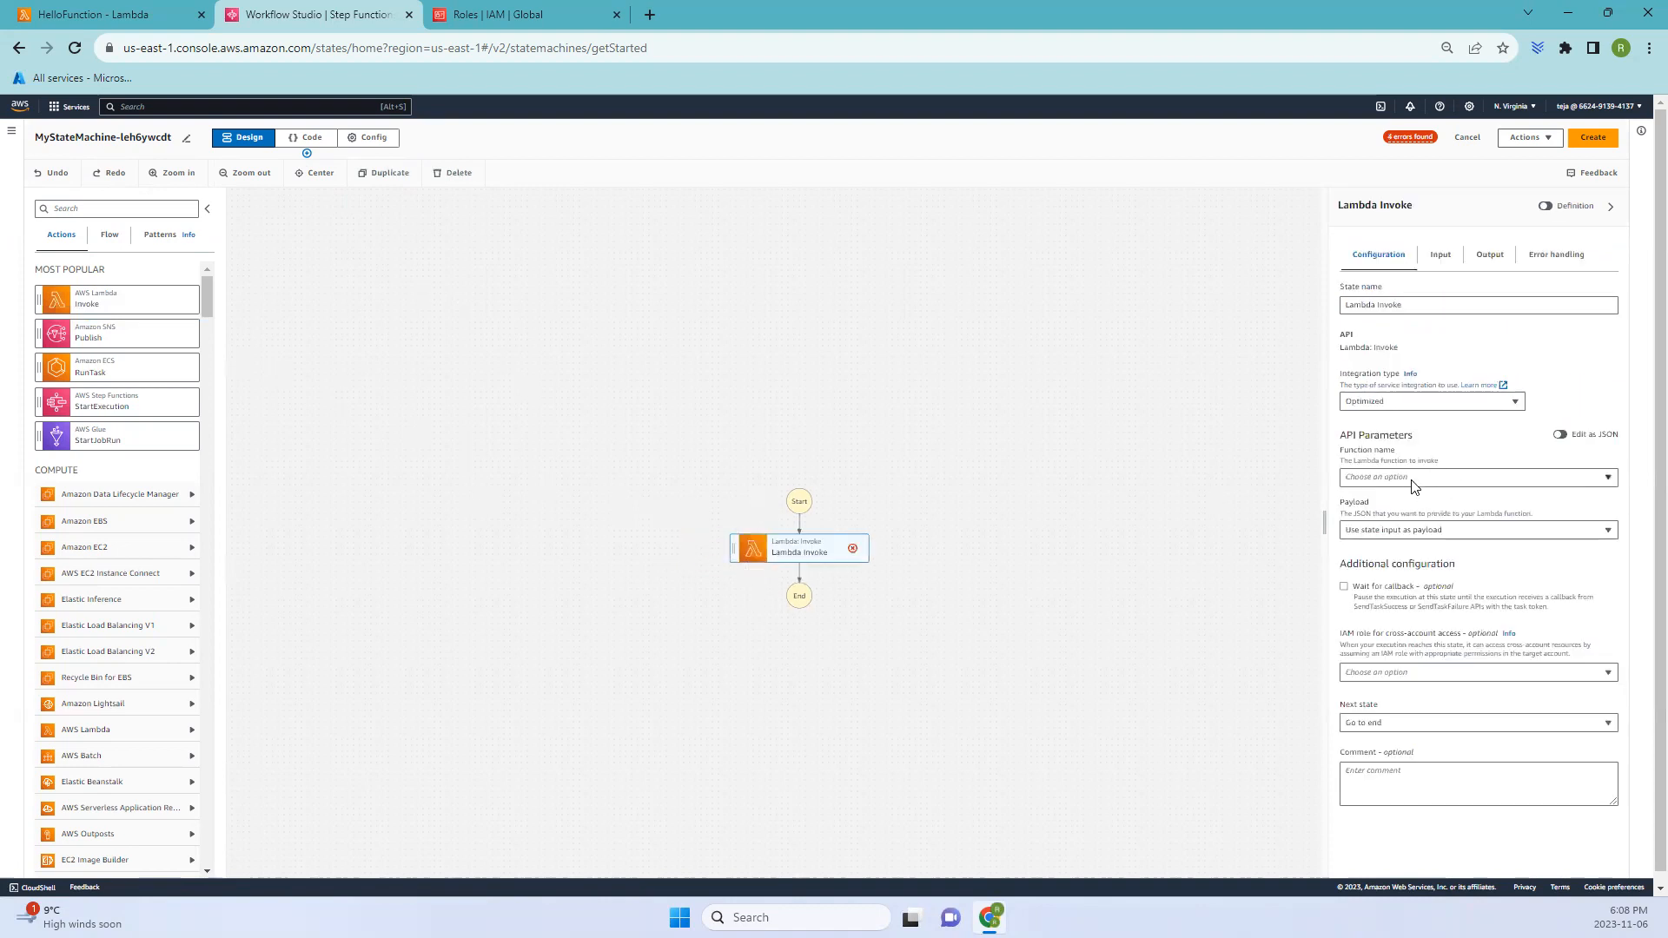
- Set the Lambda Invoke state's function name to HelloFunction:$LATEST, leaving the cross-account IAM role unset
{"action": "triple_click", "coordinate": [1355, 433]}
{"action": "left_click", "coordinate": [1476, 479]}
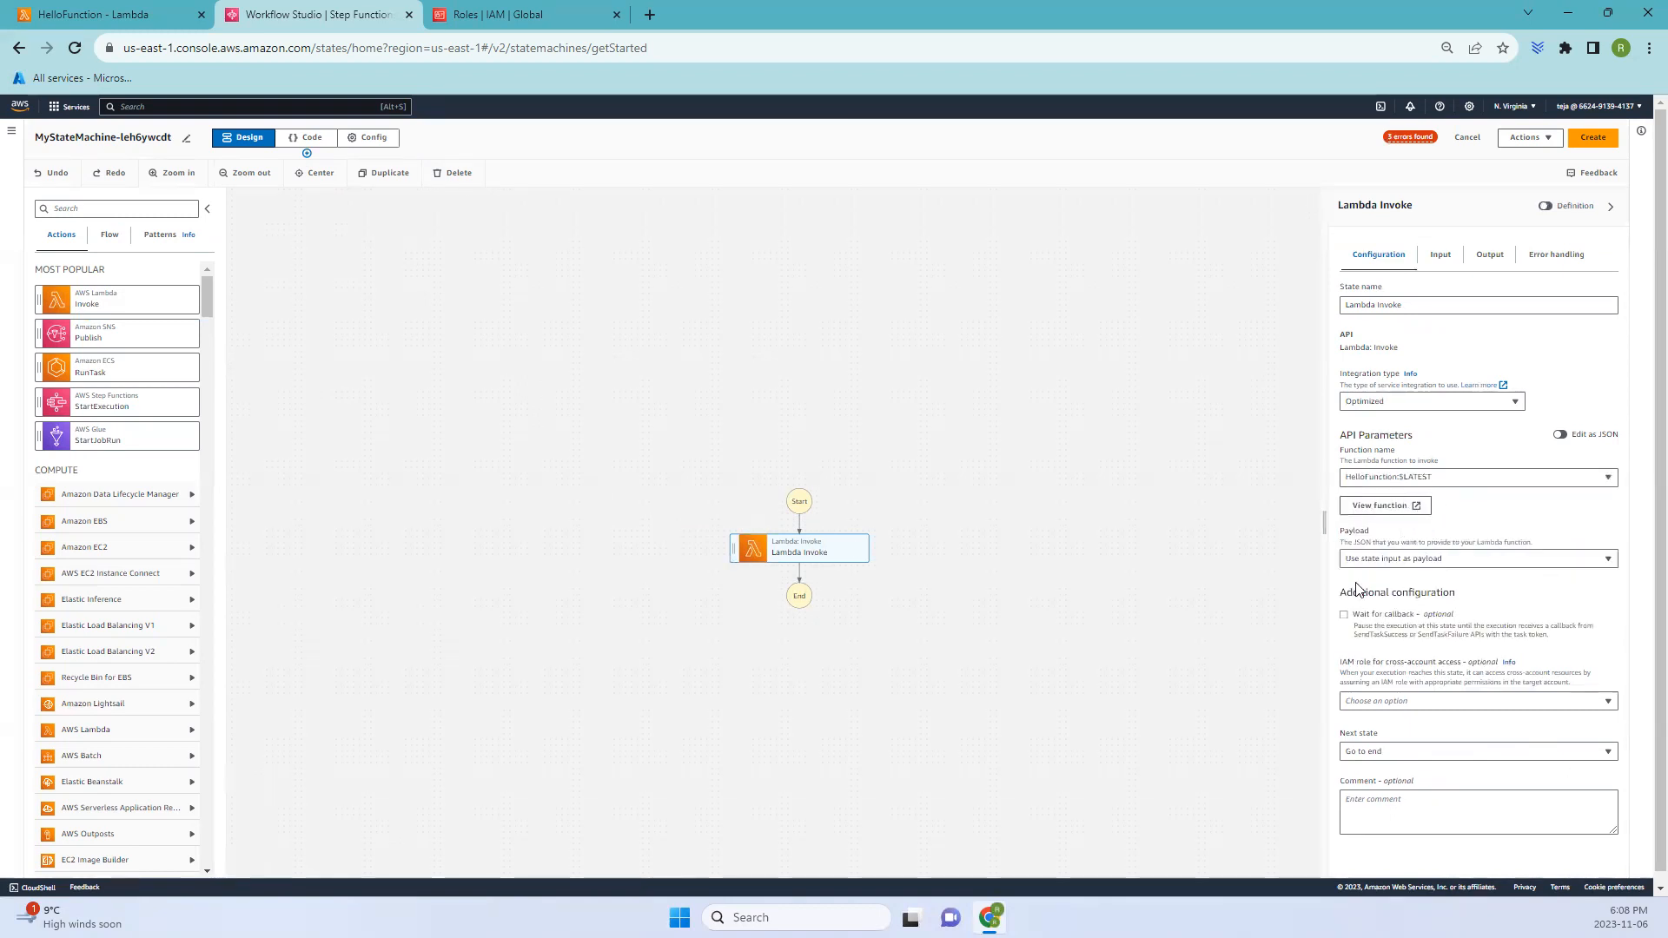
{"action": "left_click", "coordinate": [1469, 704]}
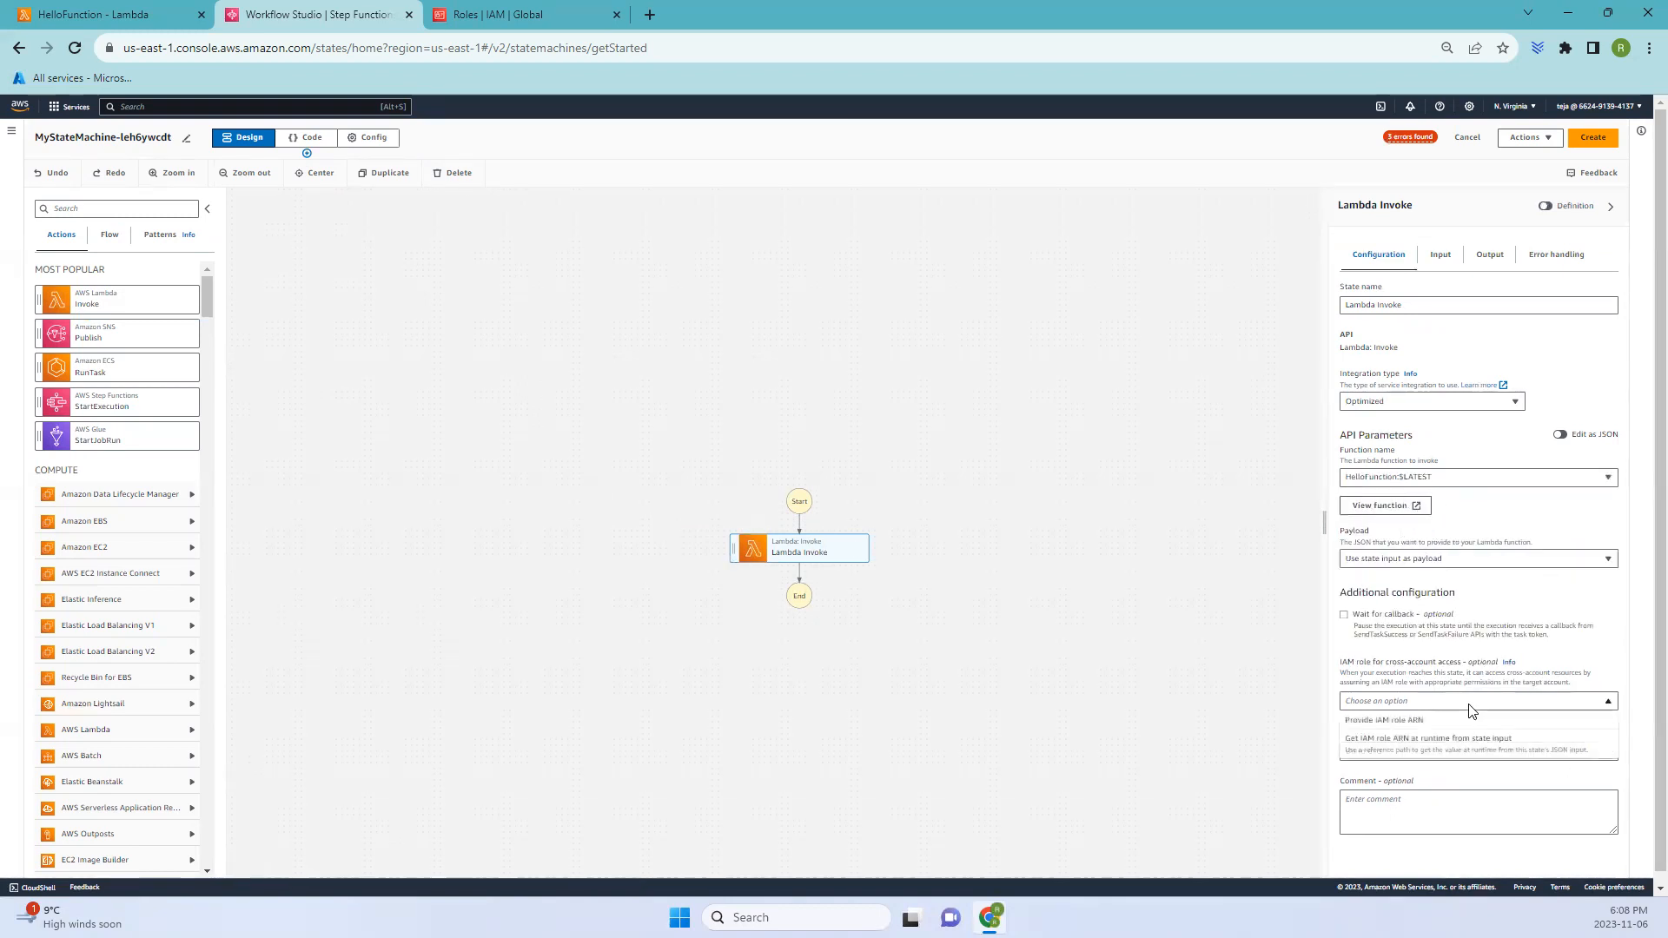
{"action": "left_click", "coordinate": [1469, 709]}
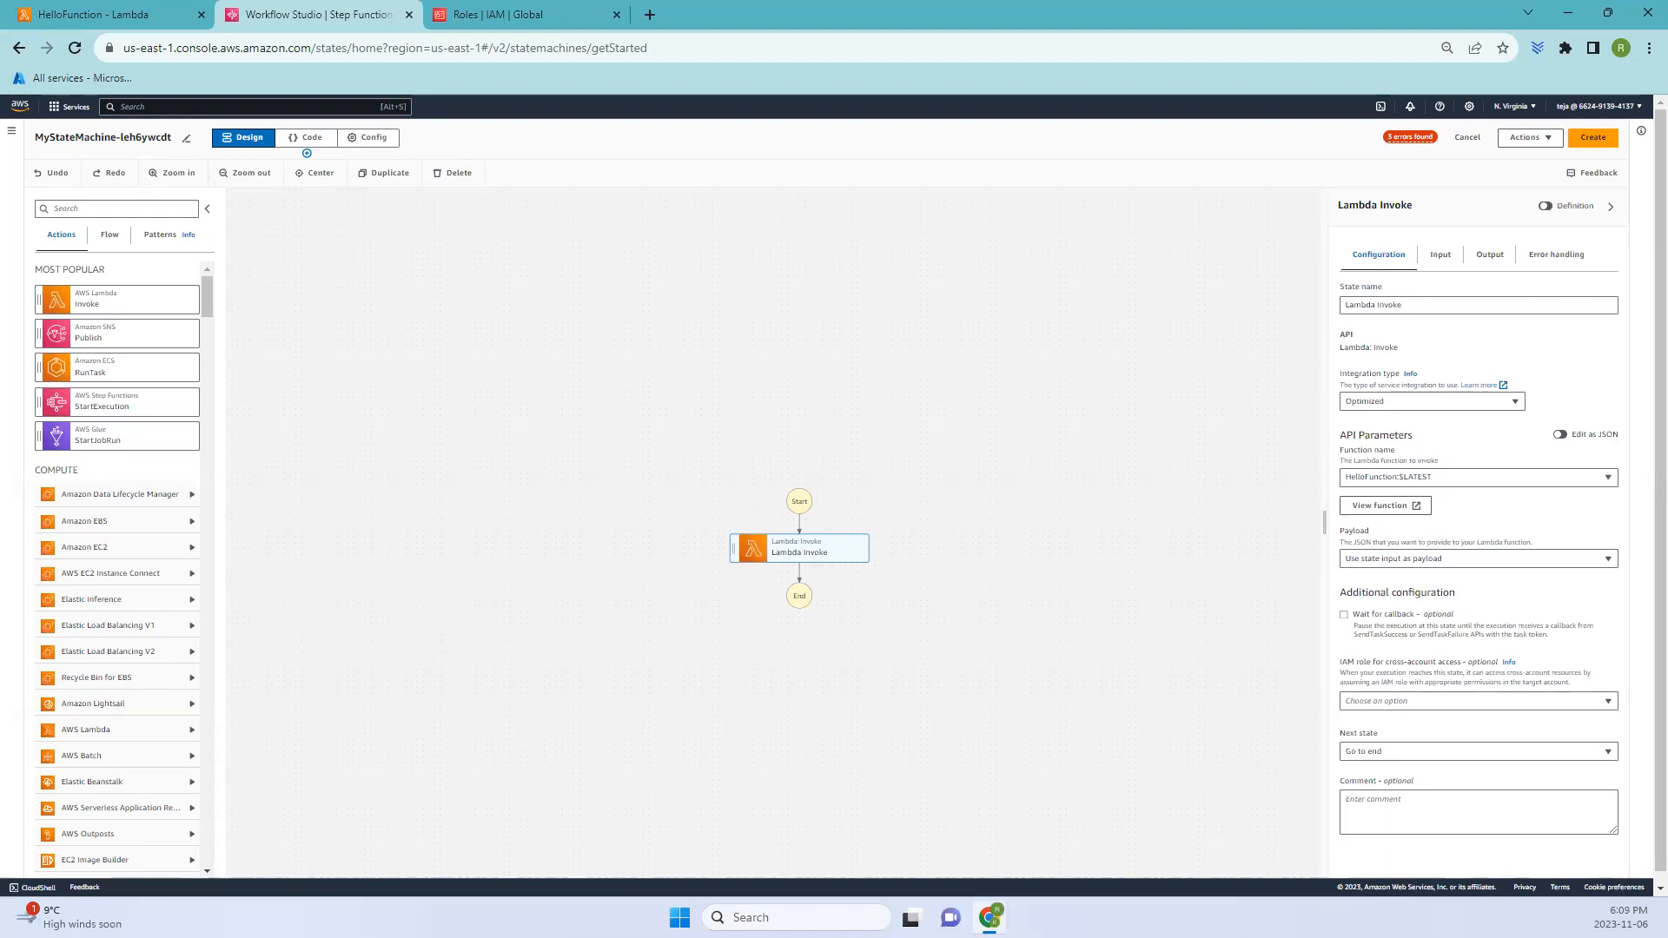
- Review the generated state machine definition, its configuration settings and its code view before returning to the design
{"action": "left_click", "coordinate": [1548, 207]}
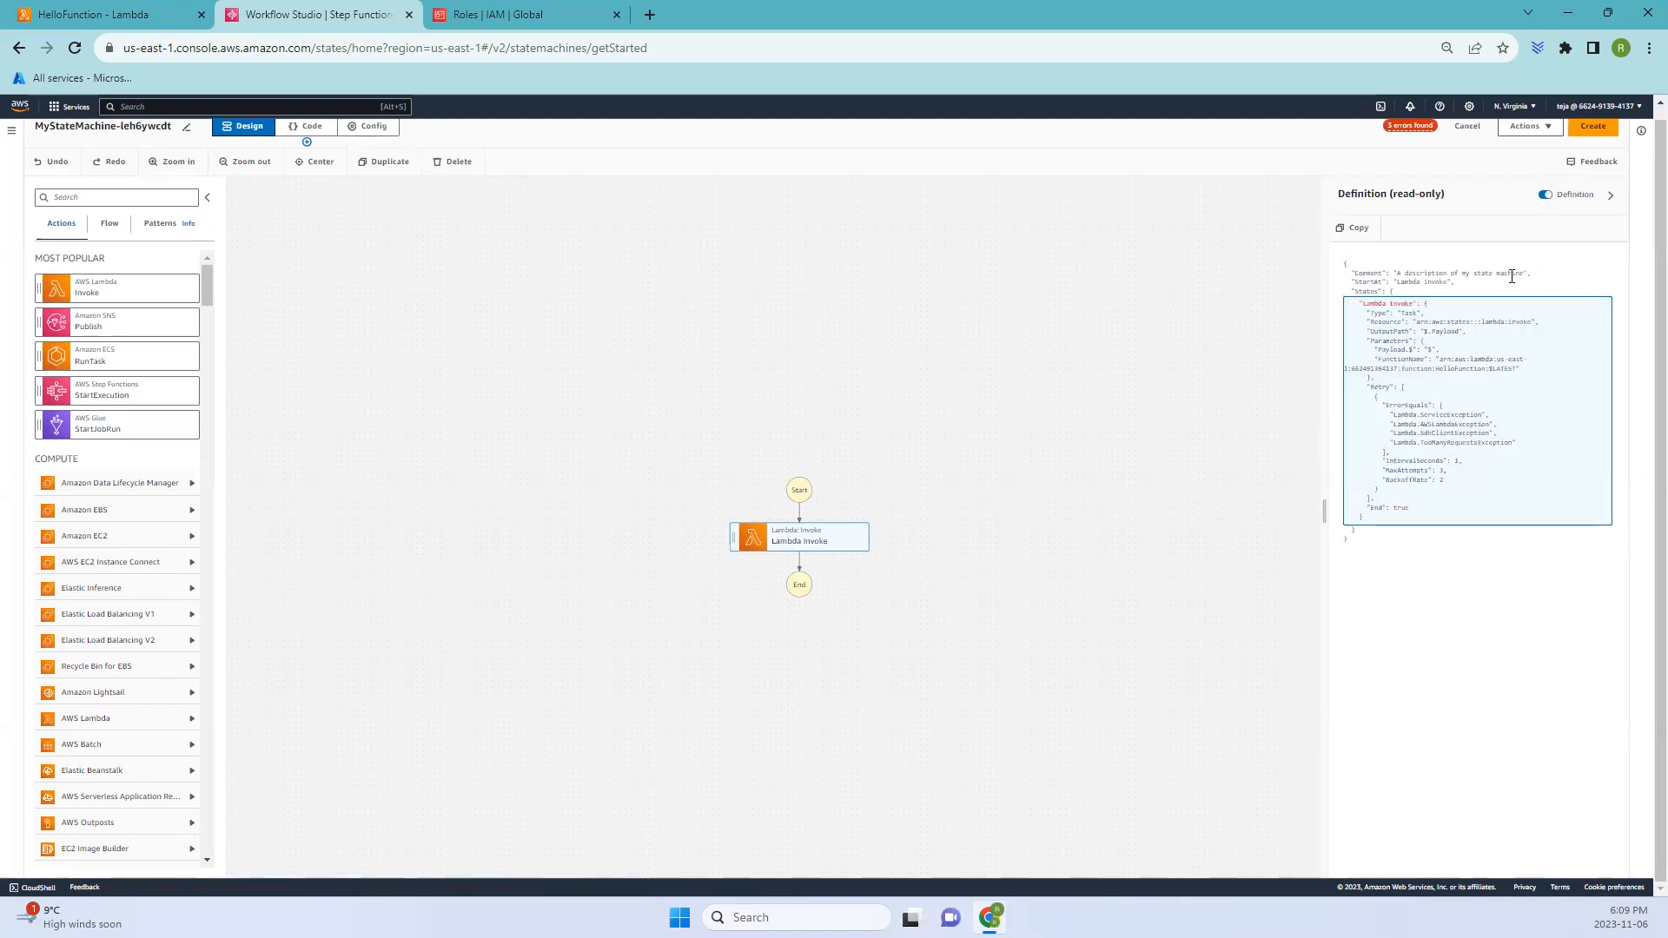
{"action": "left_click_drag", "start_coordinate": [1485, 521], "coordinate": [1347, 293]}
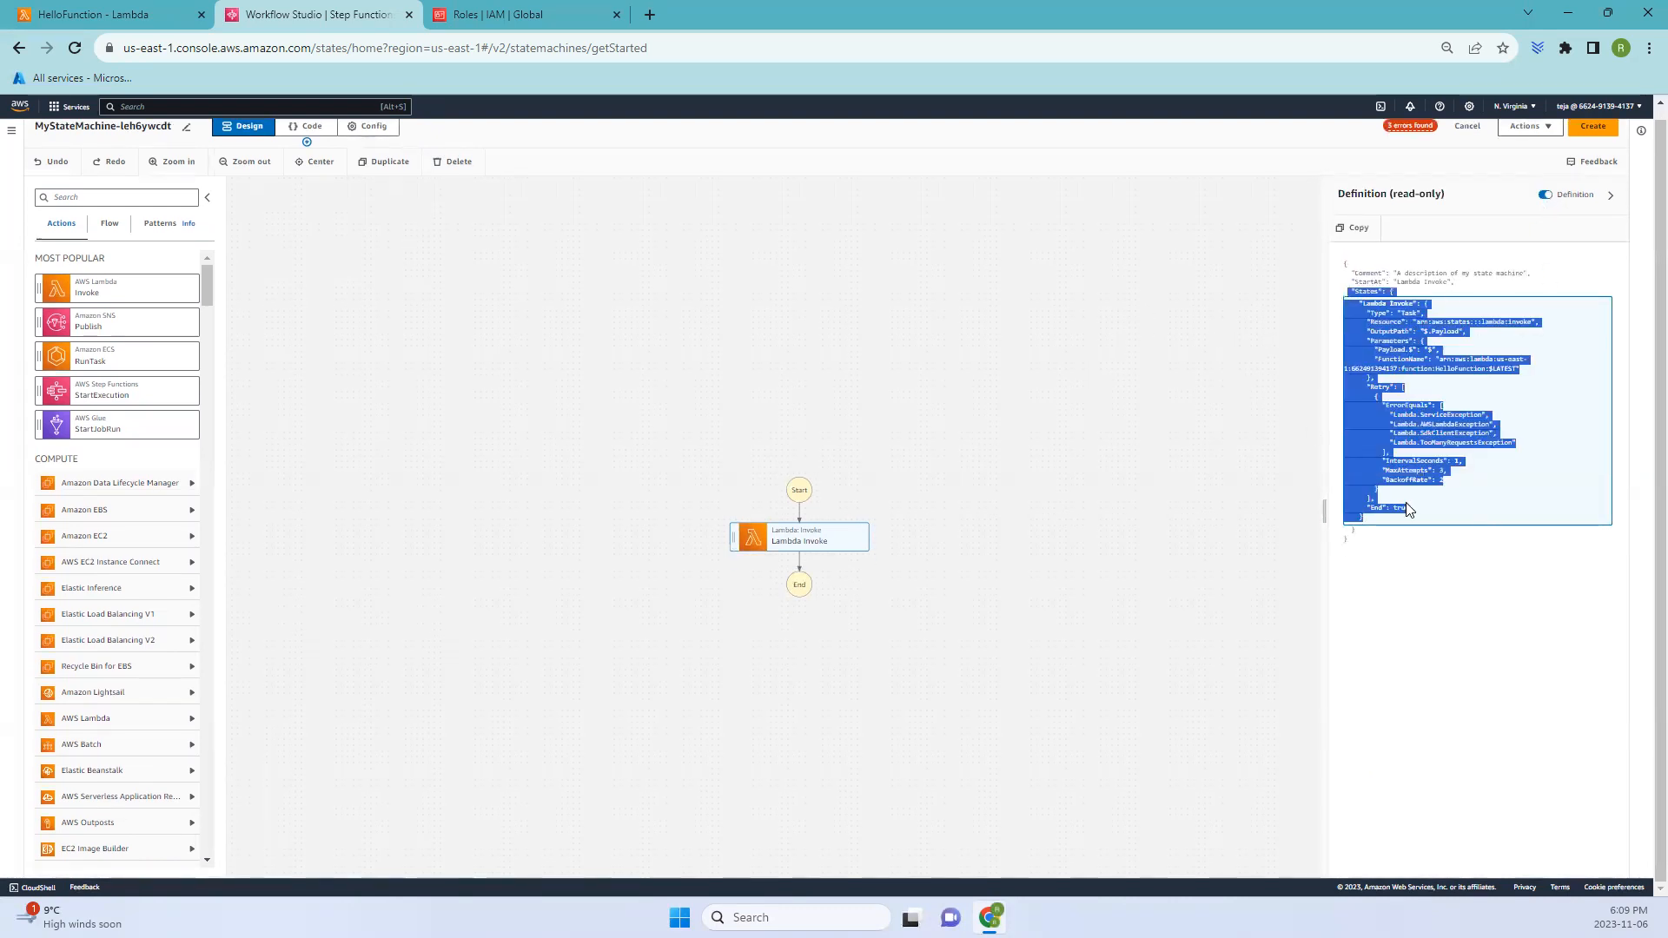
{"action": "left_click", "coordinate": [1550, 198]}
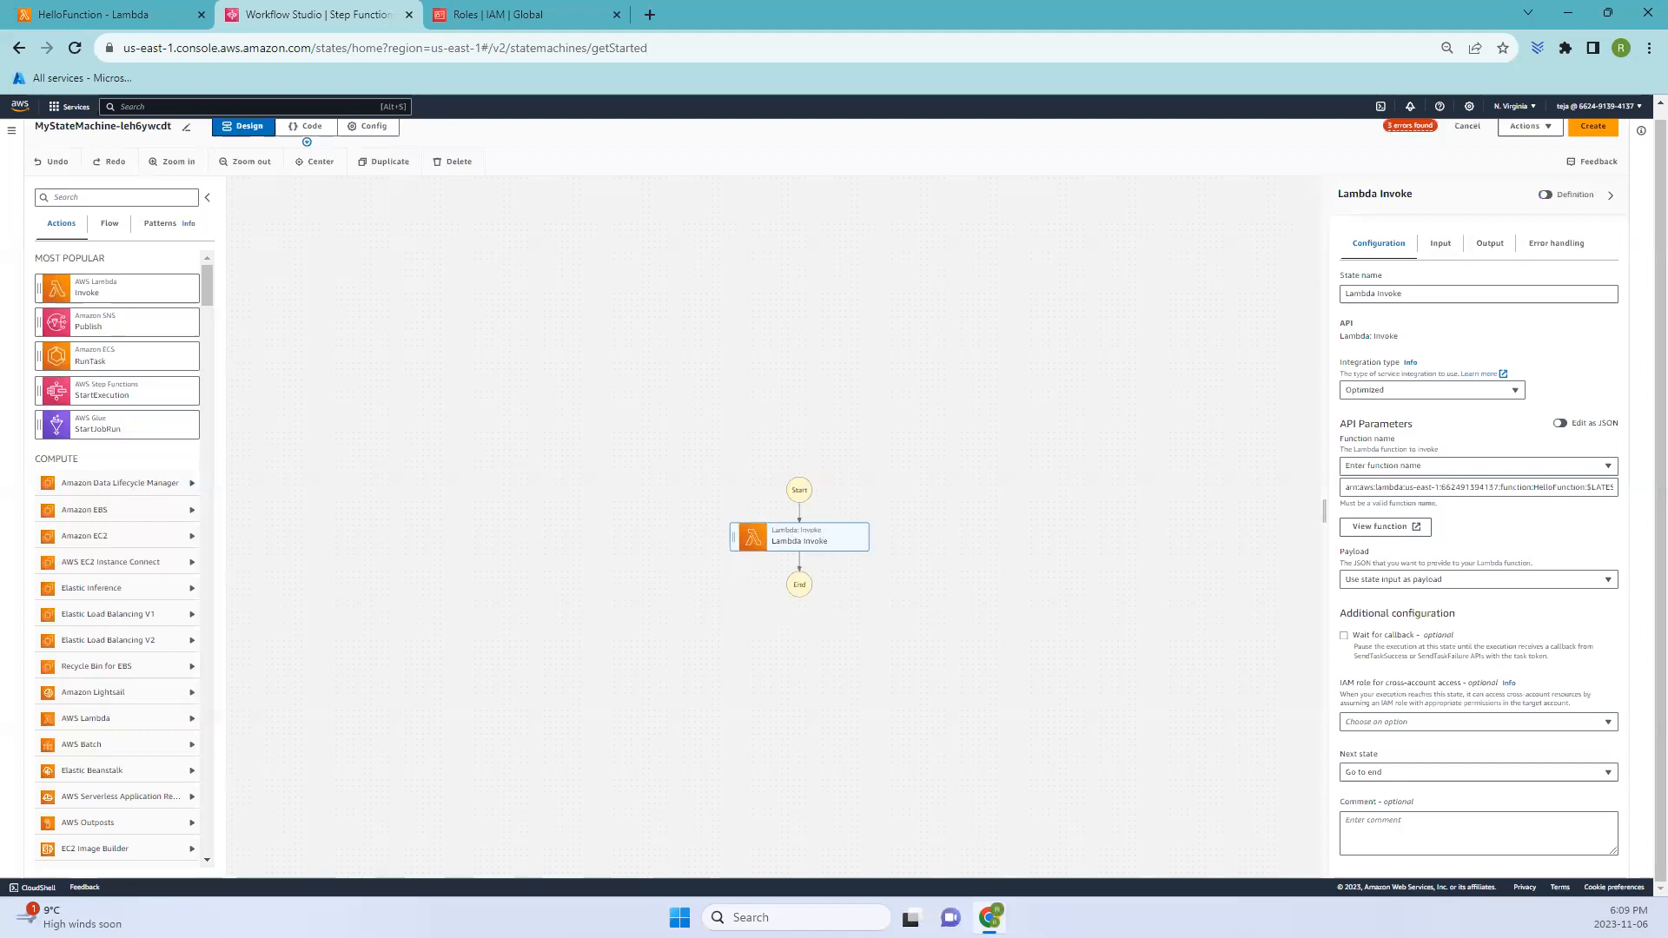
{"action": "left_click", "coordinate": [318, 164]}
{"action": "left_click", "coordinate": [372, 127]}
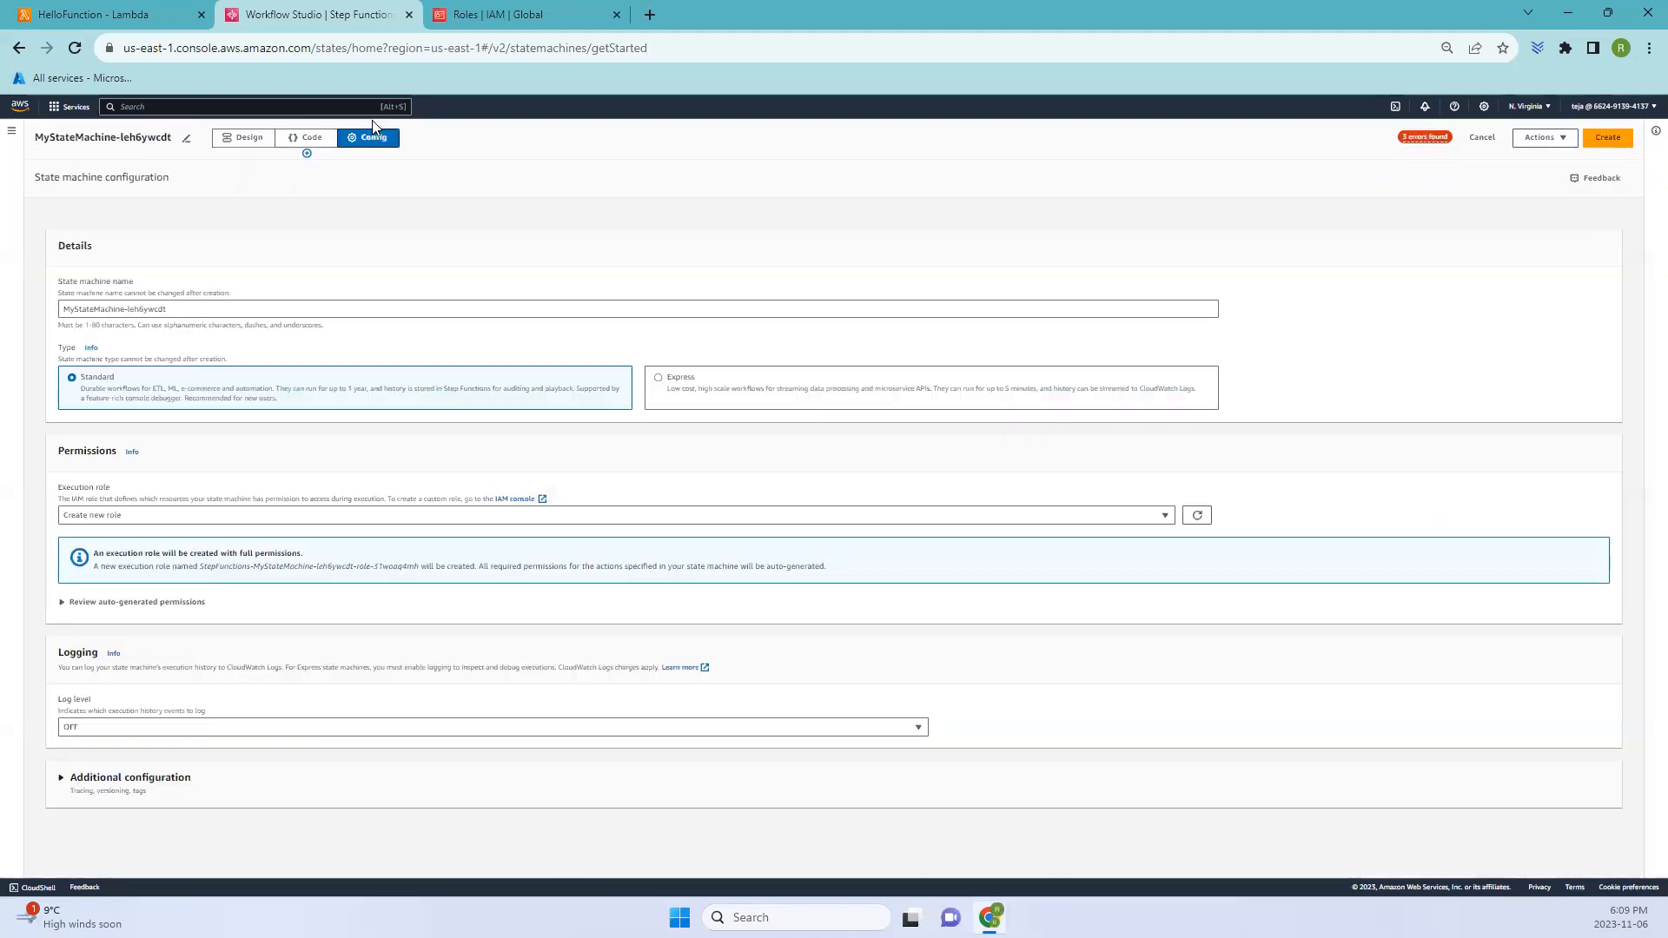
{"action": "left_click", "coordinate": [309, 139]}
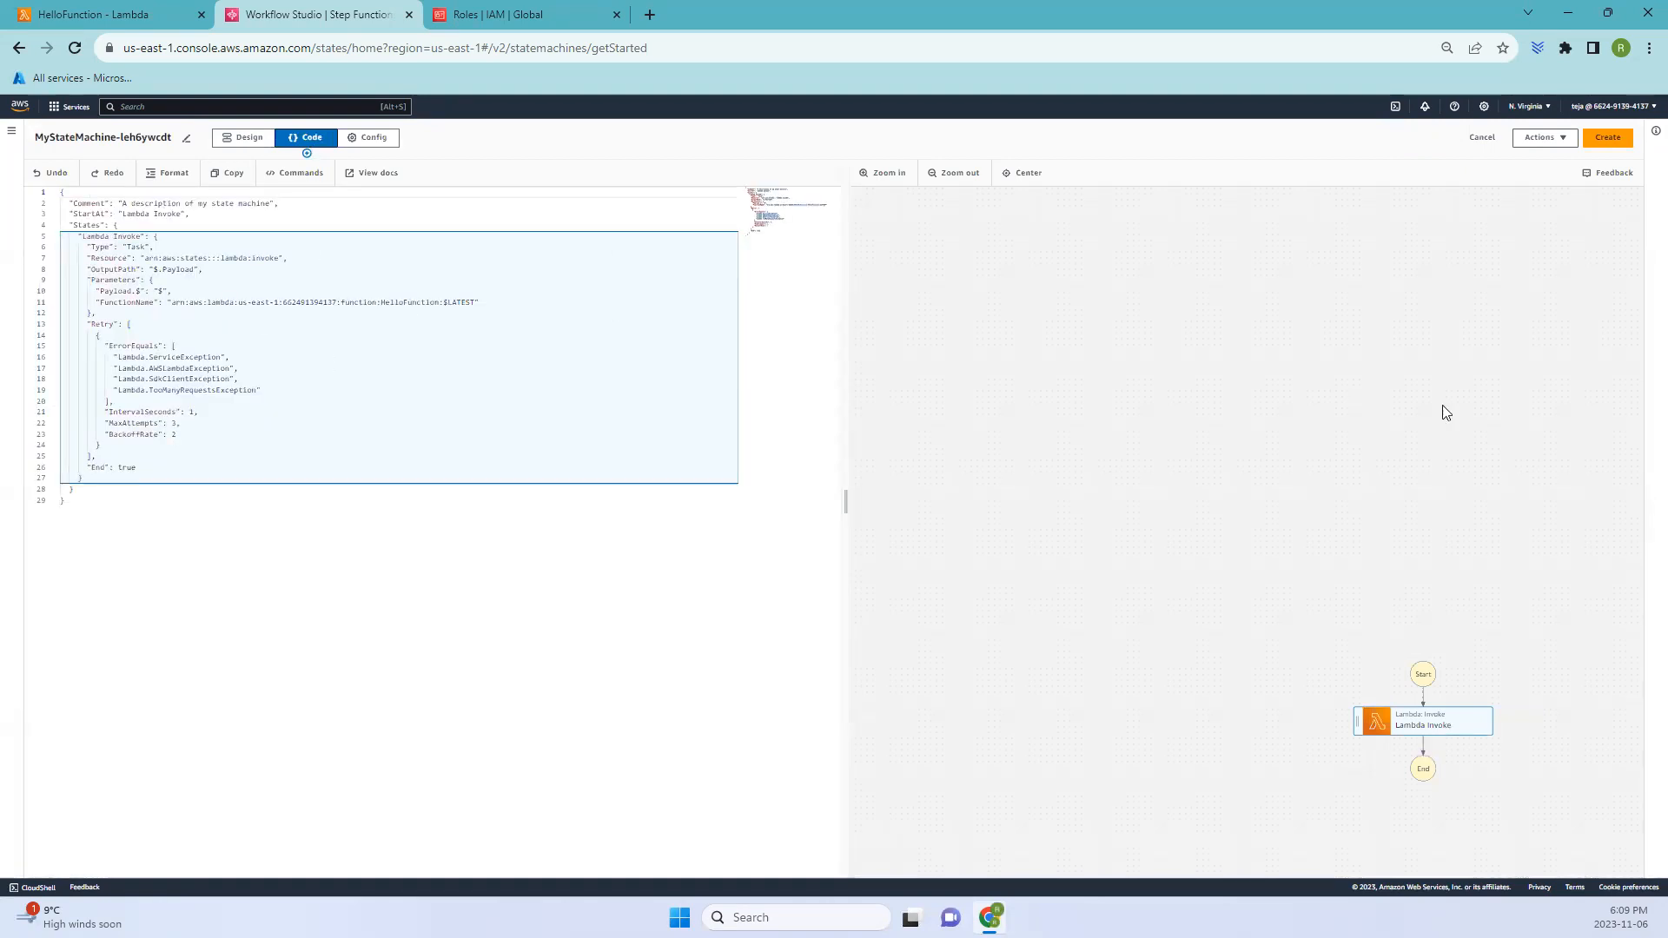
{"action": "left_click", "coordinate": [243, 140]}
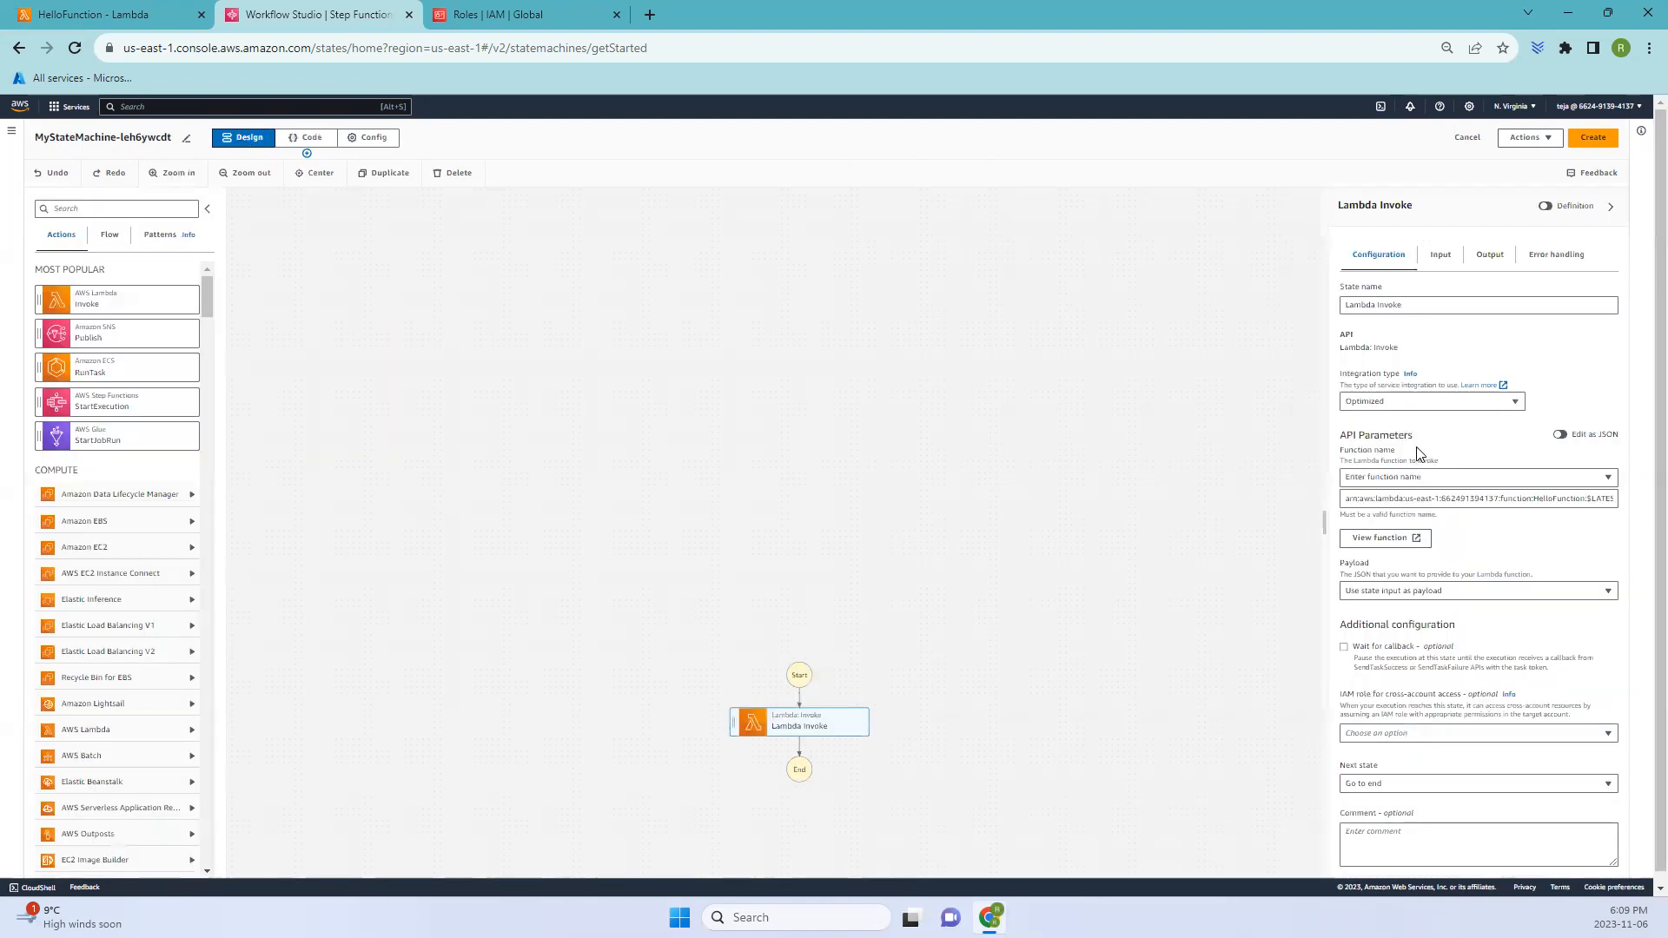
- Create the state machine, confirming the creation of its new execution role
{"action": "left_click", "coordinate": [1596, 139]}
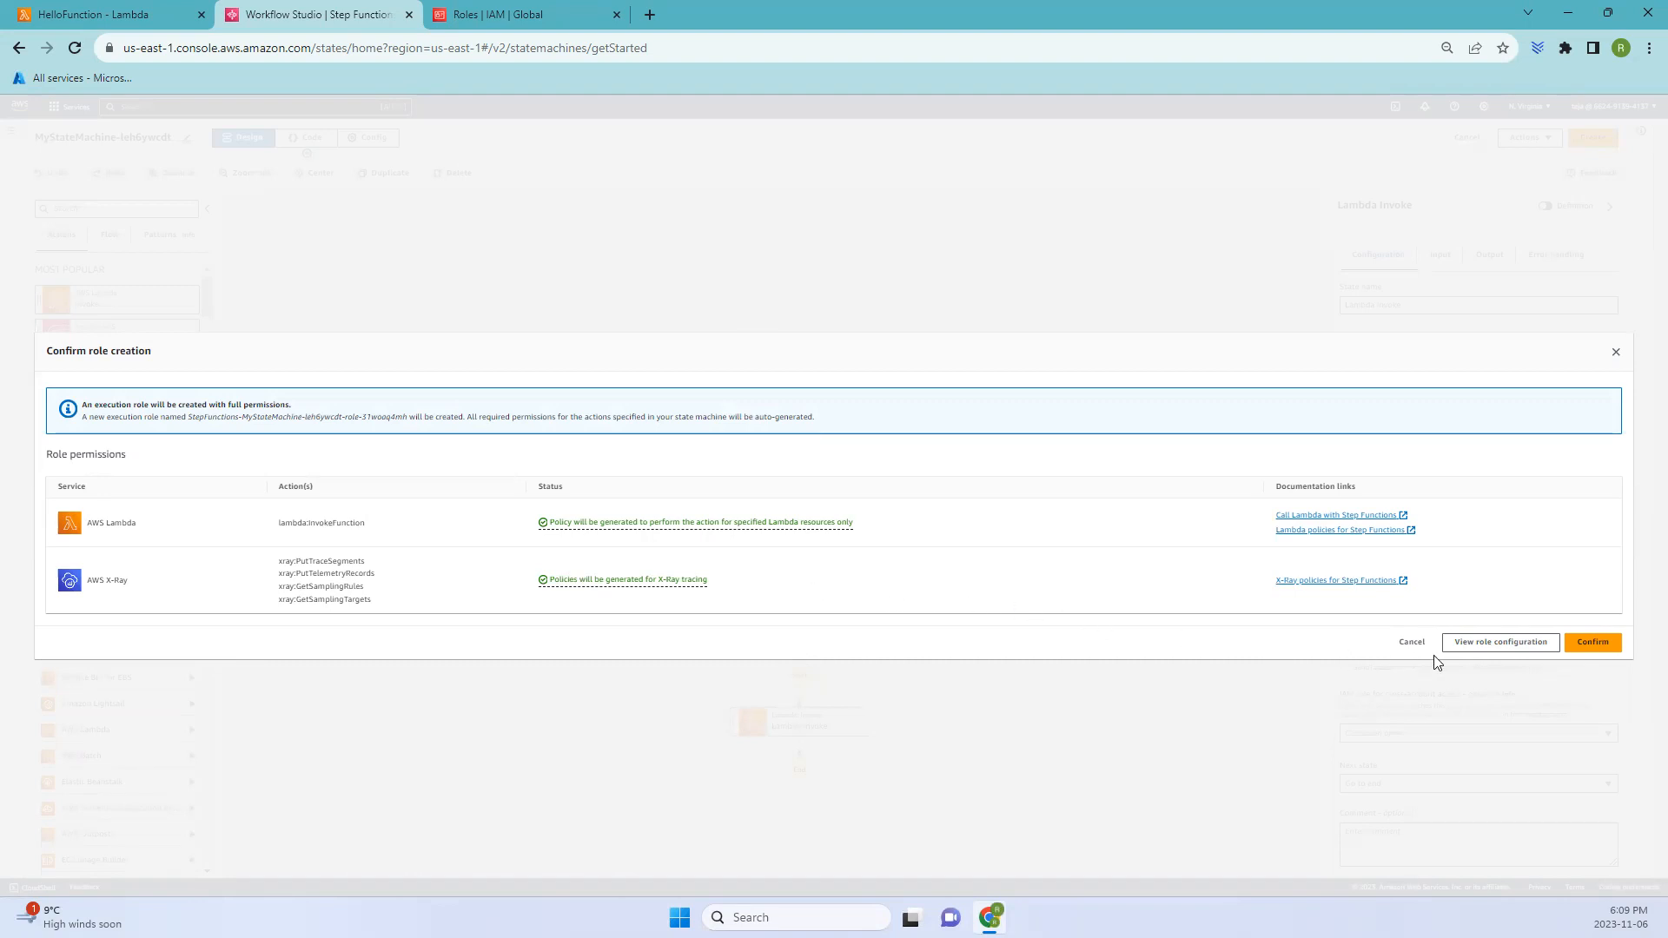
{"action": "left_click", "coordinate": [1592, 643]}
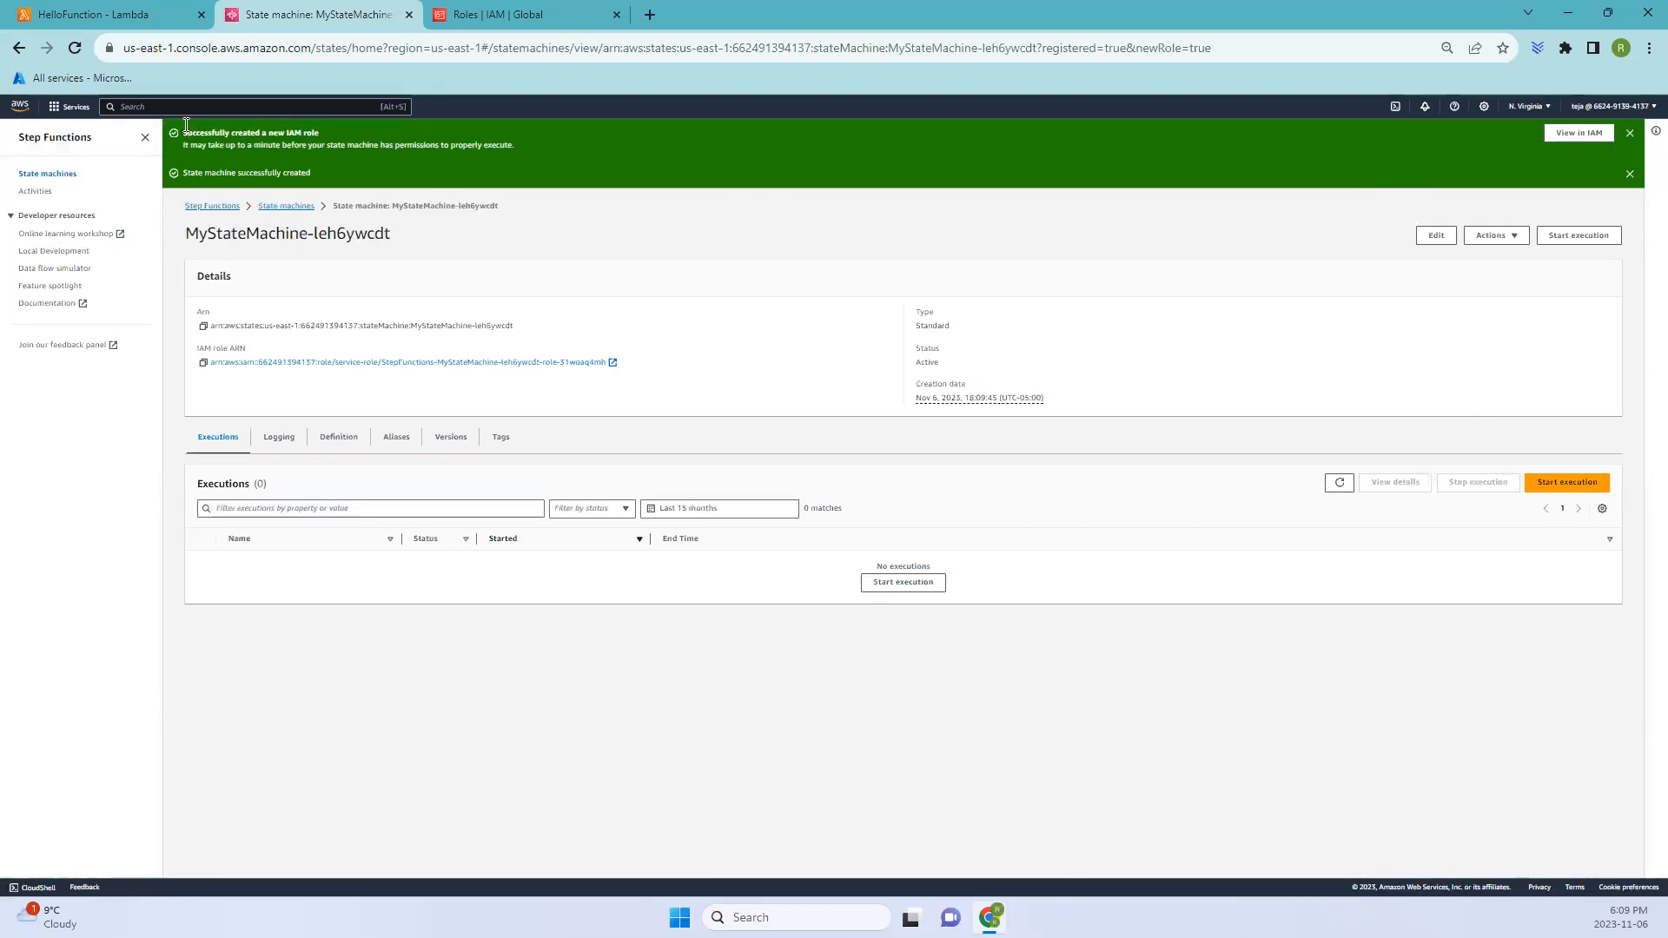
- Open the new execution role in IAM in a separate tab and return to the state machine
{"action": "left_click_drag", "start_coordinate": [184, 132], "coordinate": [538, 147]}
{"action": "left_click", "coordinate": [1569, 135]}
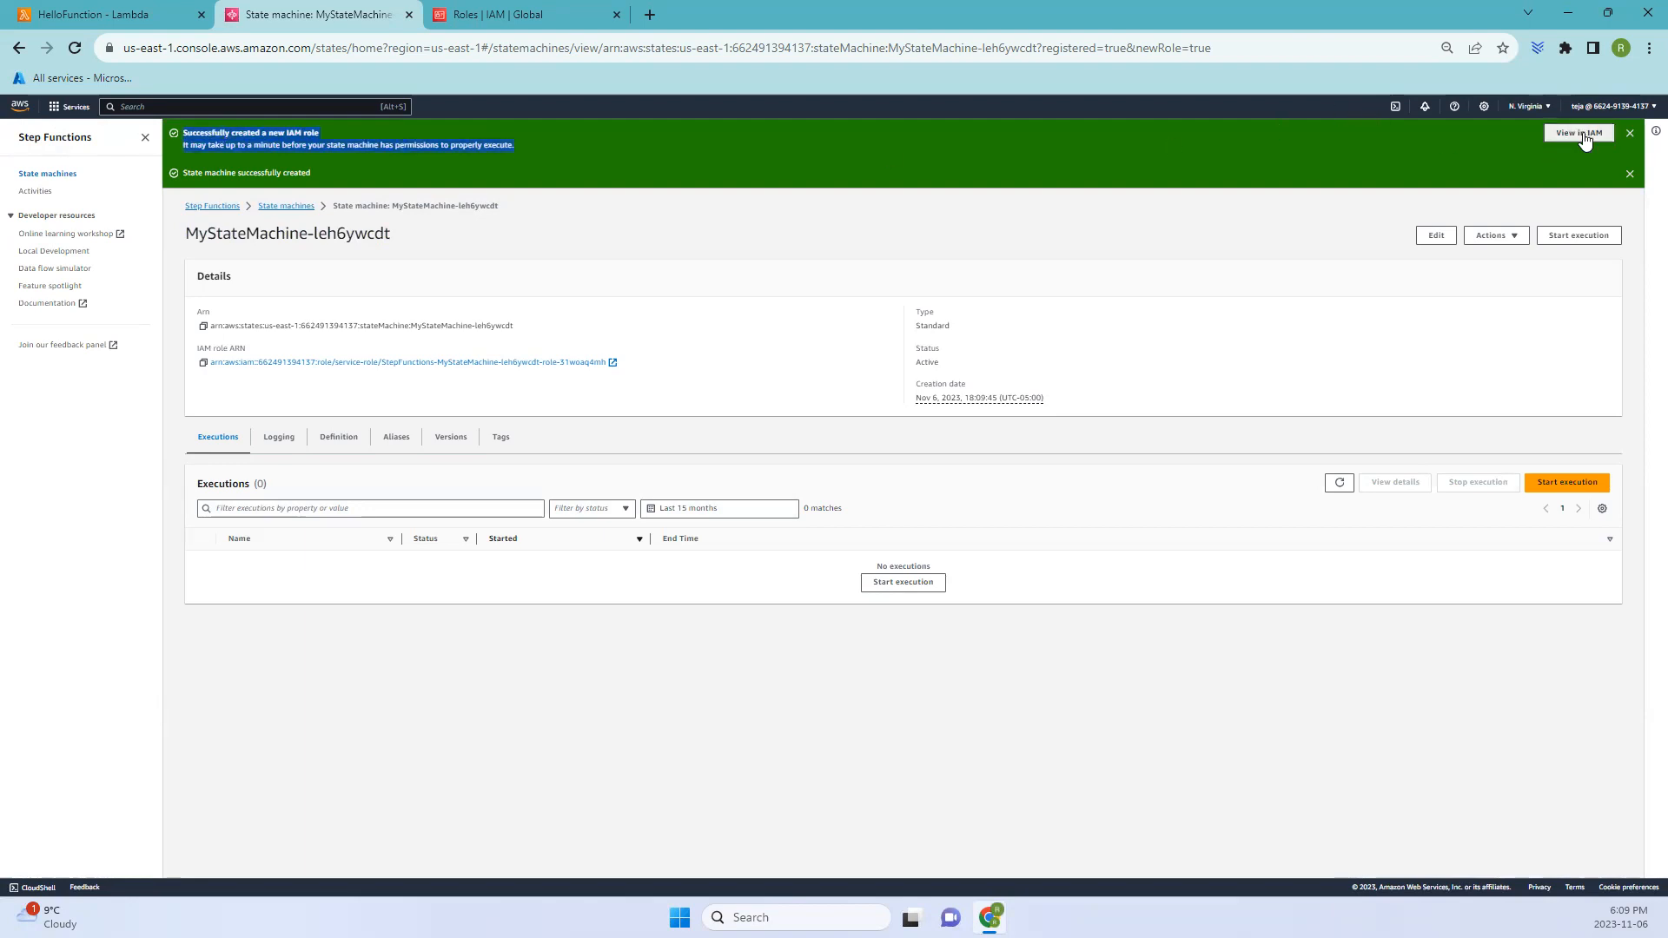
{"action": "left_click", "coordinate": [316, 12]}
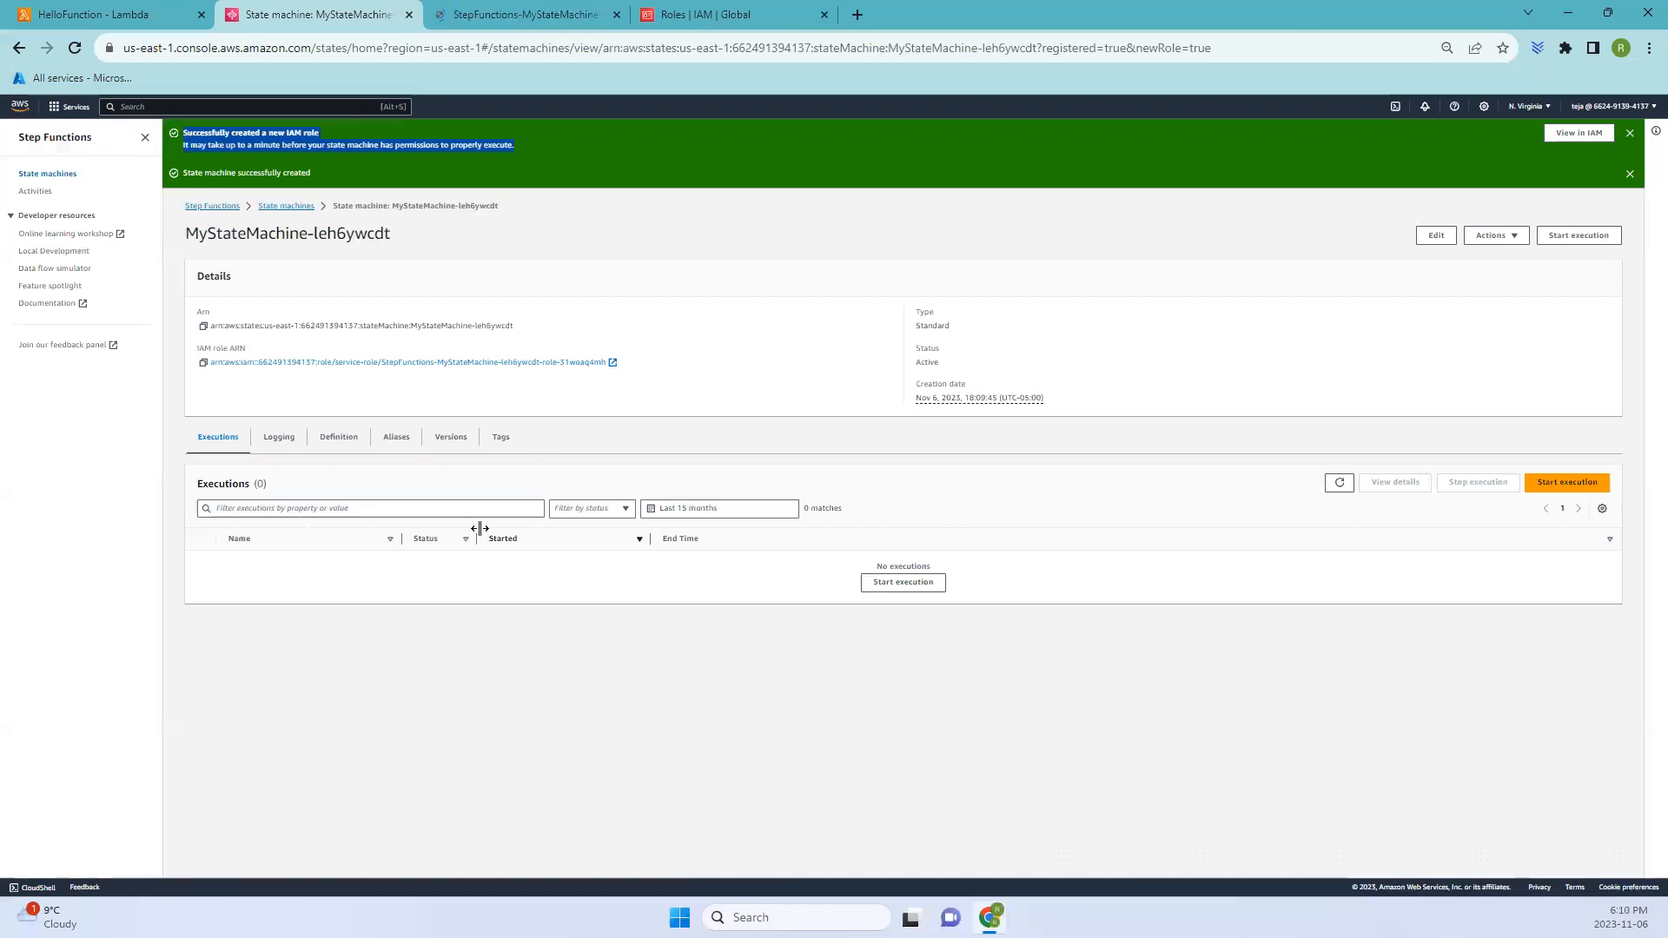
- Start an execution with the input JSON {"who": "AWS Step Functions"} and the default execution name
{"action": "left_click", "coordinate": [1571, 481]}
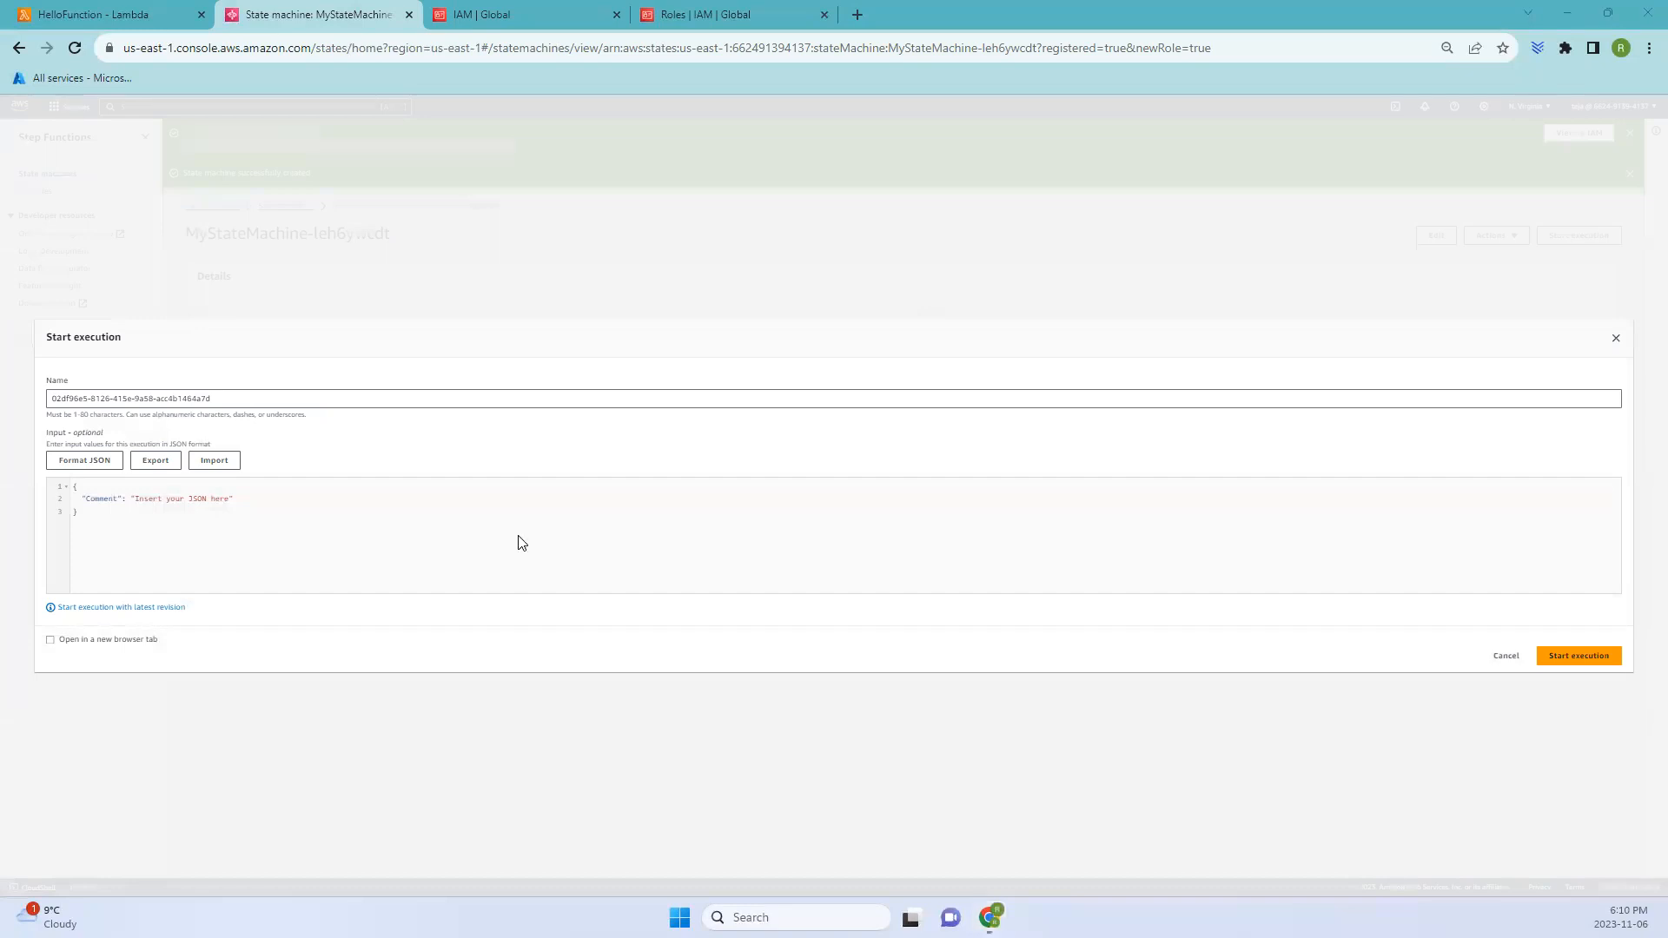
{"action": "left_click", "coordinate": [165, 518]}
{"action": "key", "text": "ctrl+a"}
{"action": "type", "text": "{     \"who\" : \"AWS Step Functions\" }"}
{"action": "key", "text": "ctrl+a"}
{"action": "left_click", "coordinate": [229, 396]}
{"action": "key", "text": "ctrl+a"}
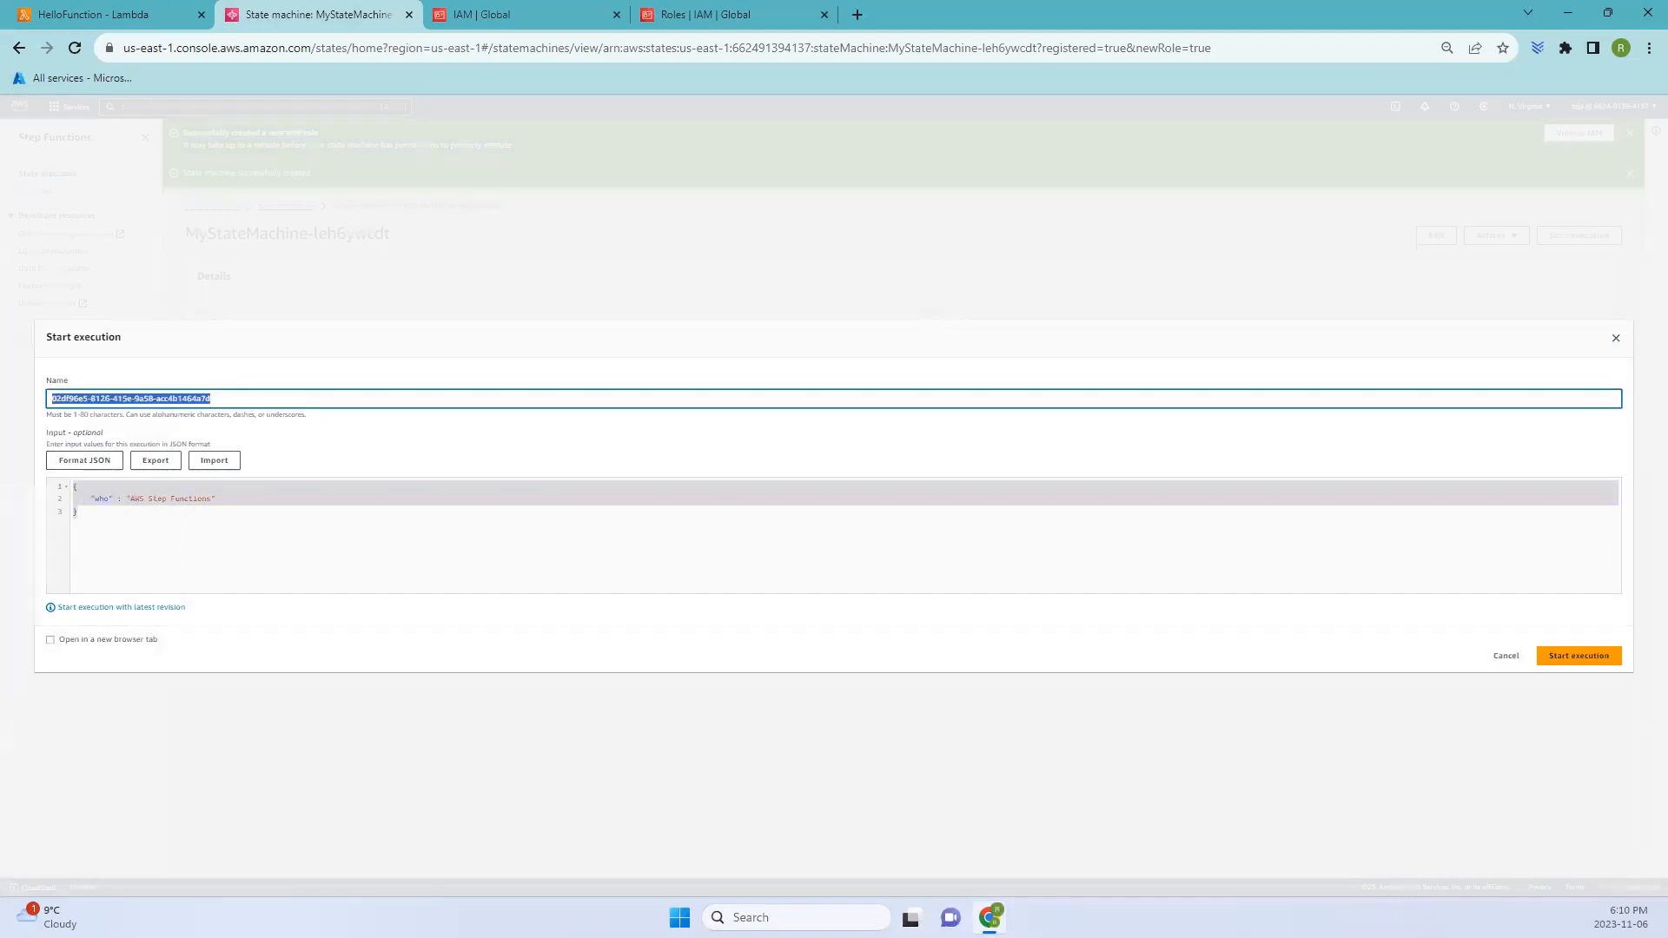
{"action": "left_click_drag", "start_coordinate": [240, 399], "coordinate": [84, 398]}
{"action": "left_click", "coordinate": [1563, 658]}
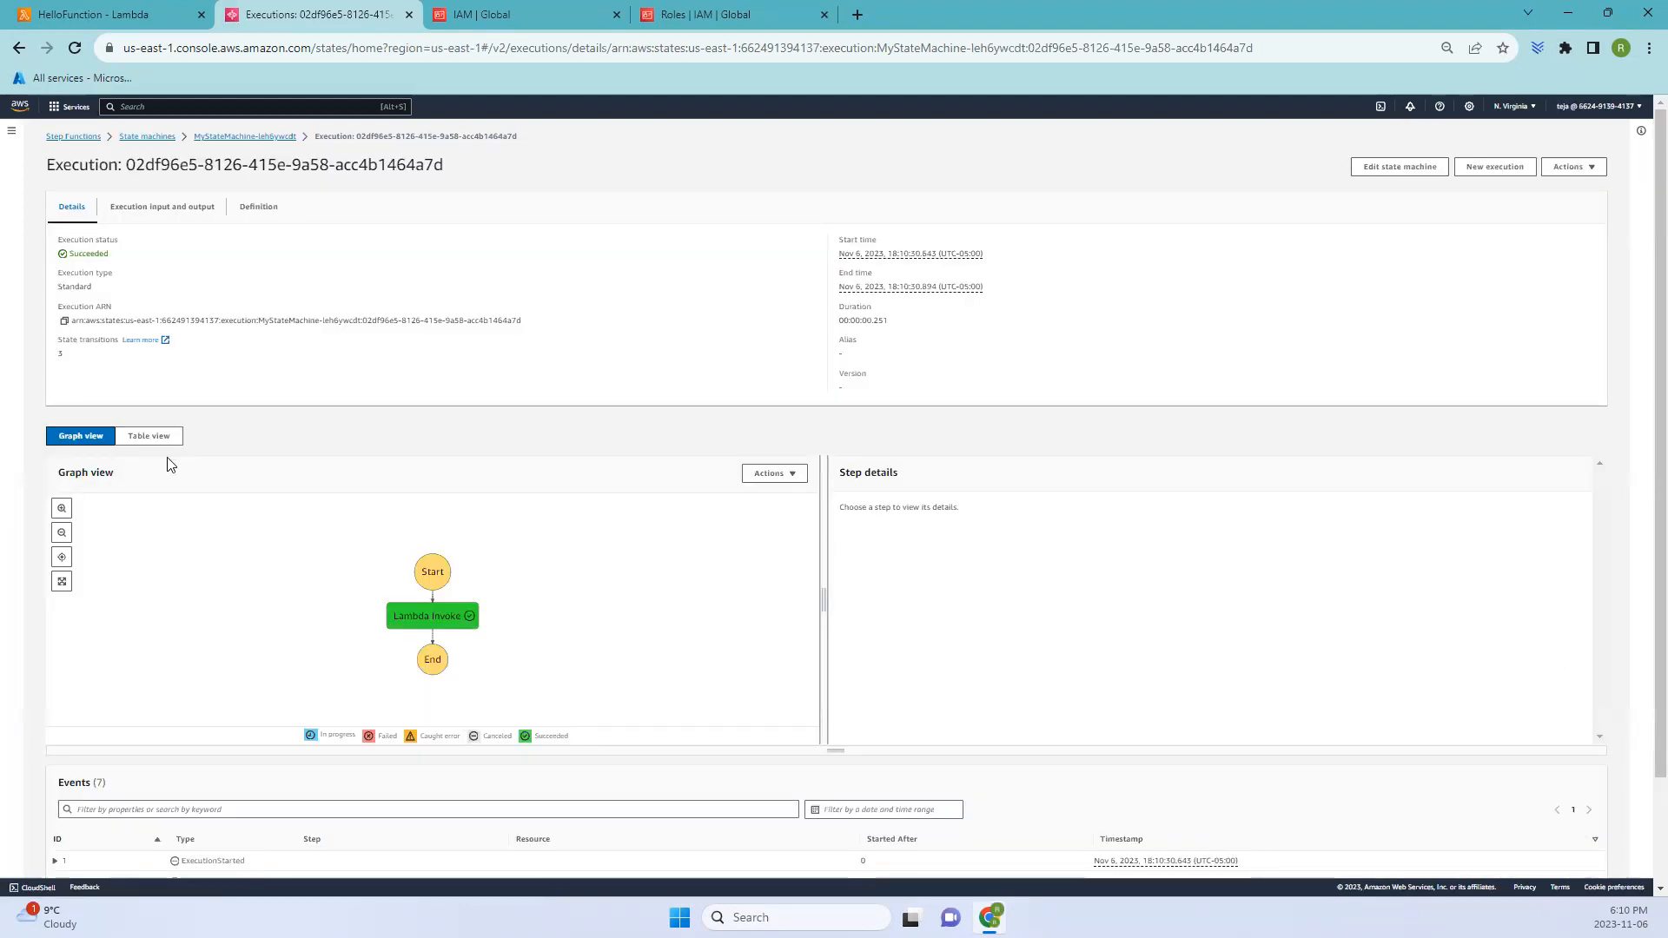
- Review the execution's events and its input and output
{"action": "scroll", "coordinate": [169, 464], "scroll_direction": "down", "scroll_amount": 2}
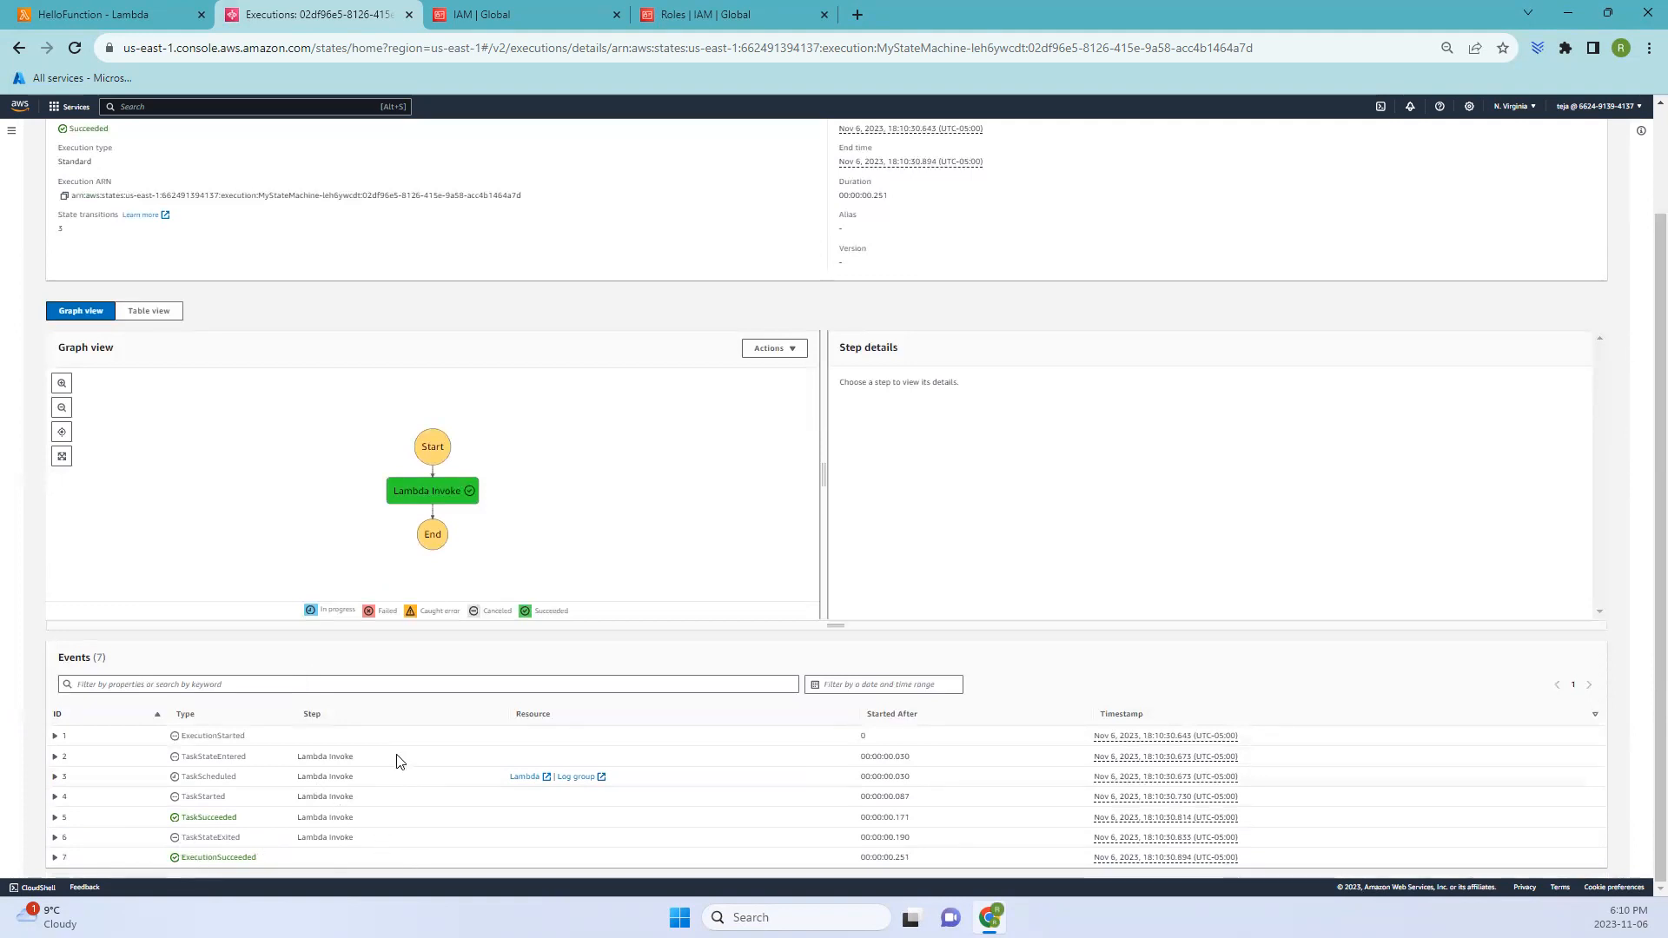
{"action": "scroll", "coordinate": [399, 761], "scroll_direction": "up", "scroll_amount": 2}
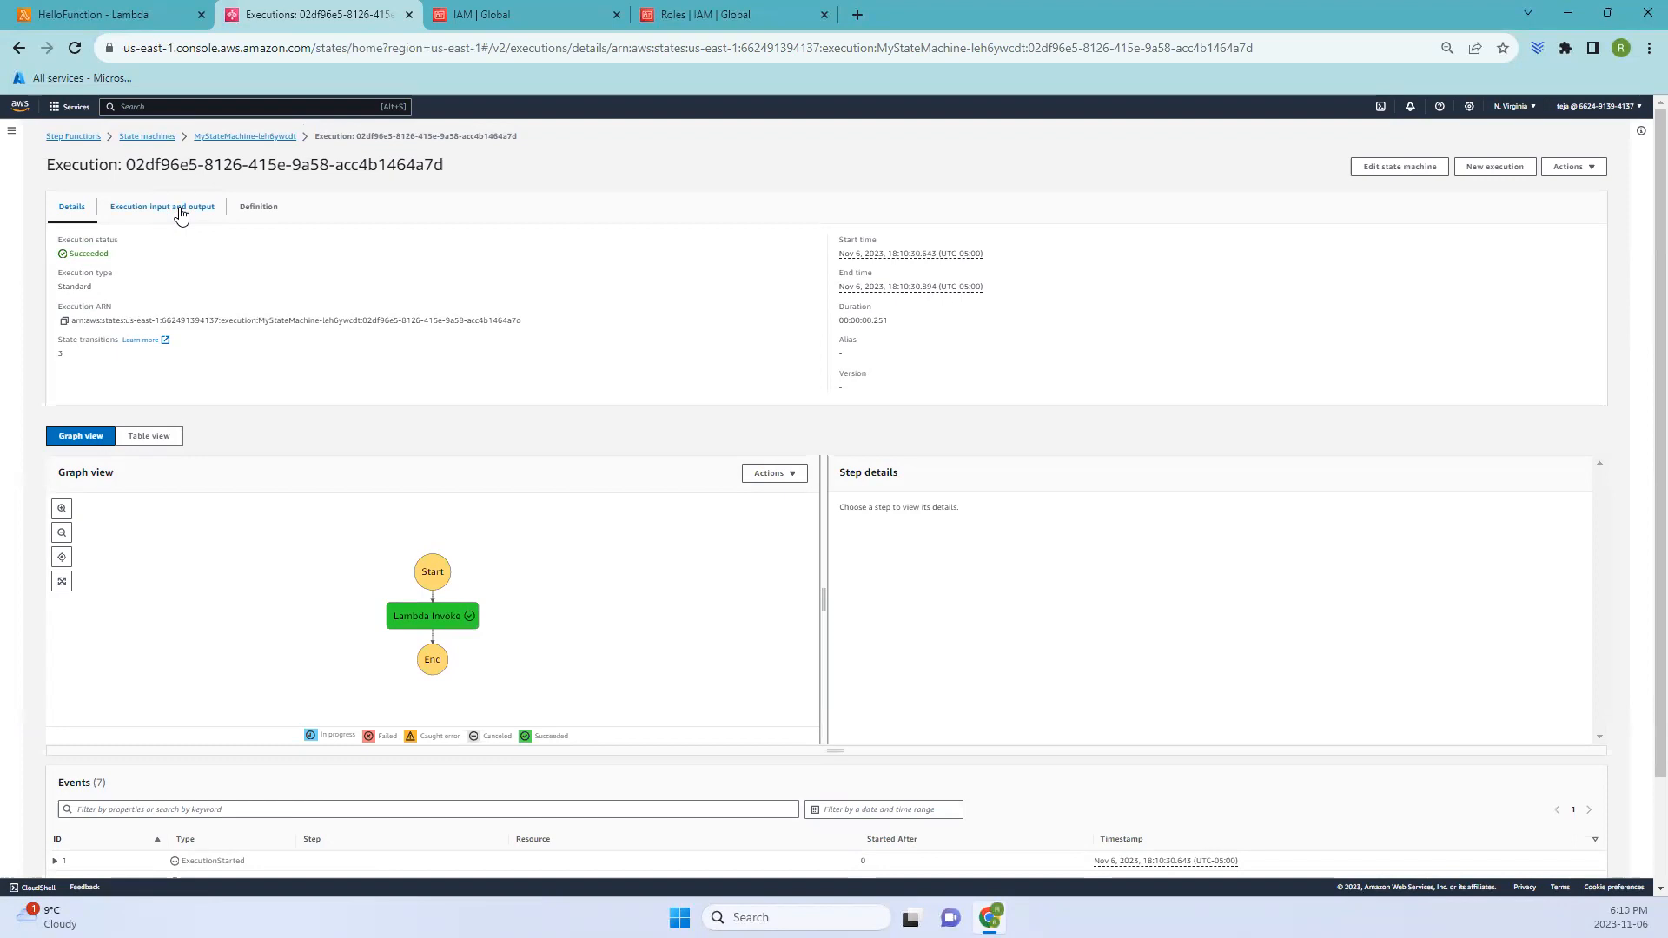
{"action": "left_click", "coordinate": [178, 211]}
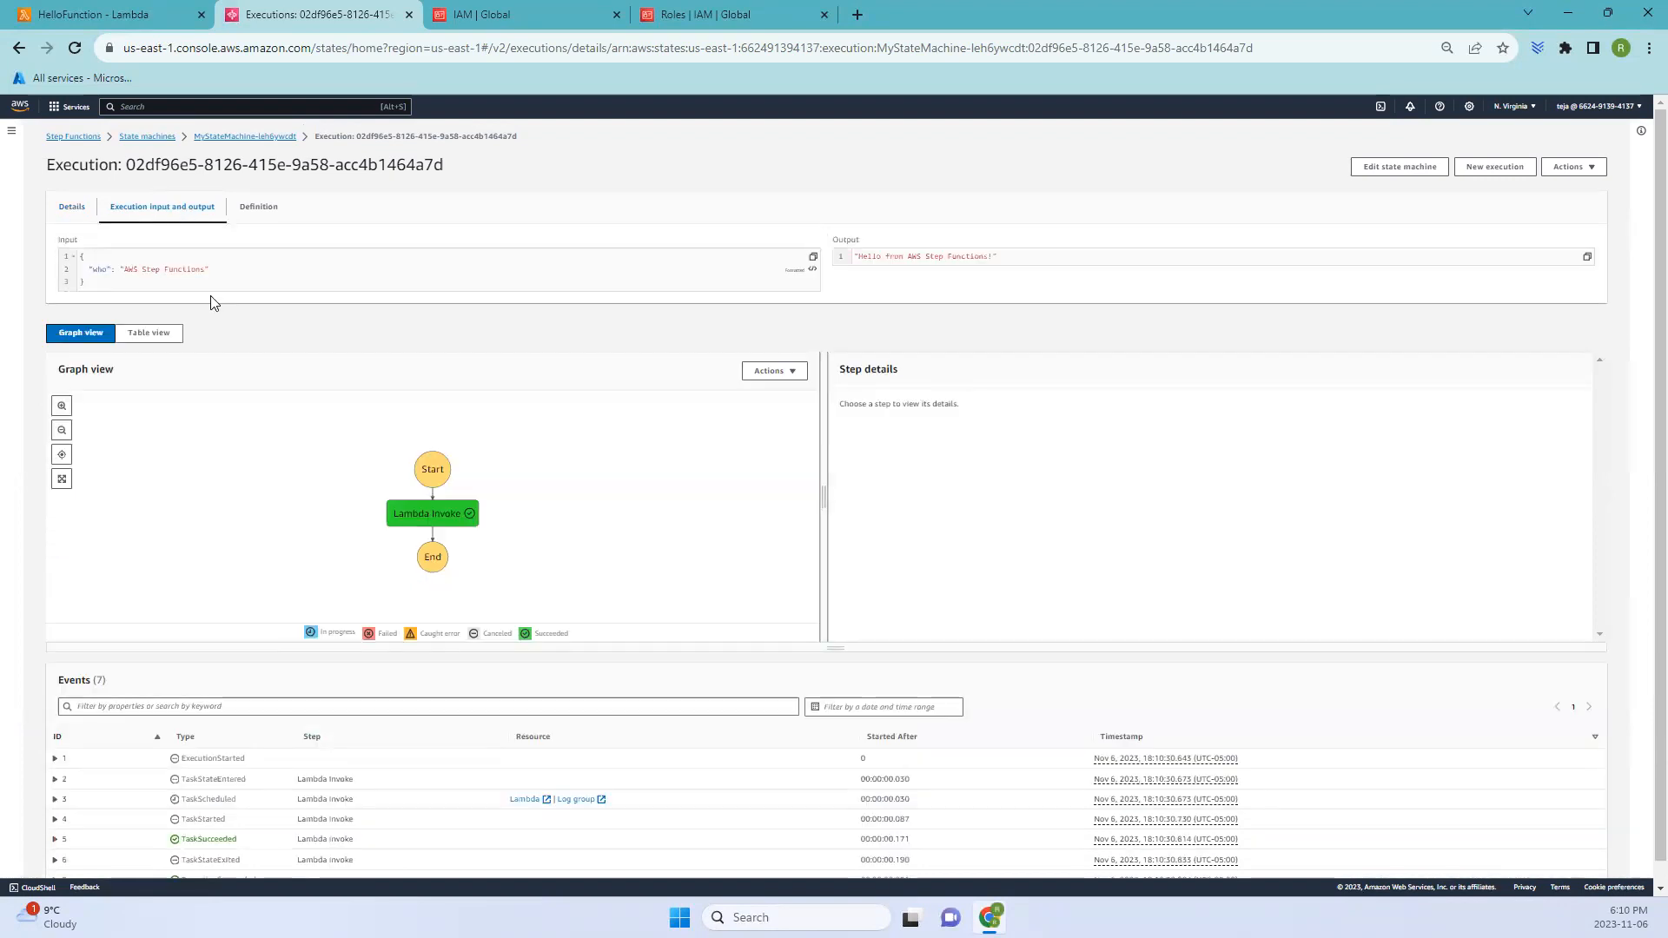
{"action": "left_click", "coordinate": [836, 254]}
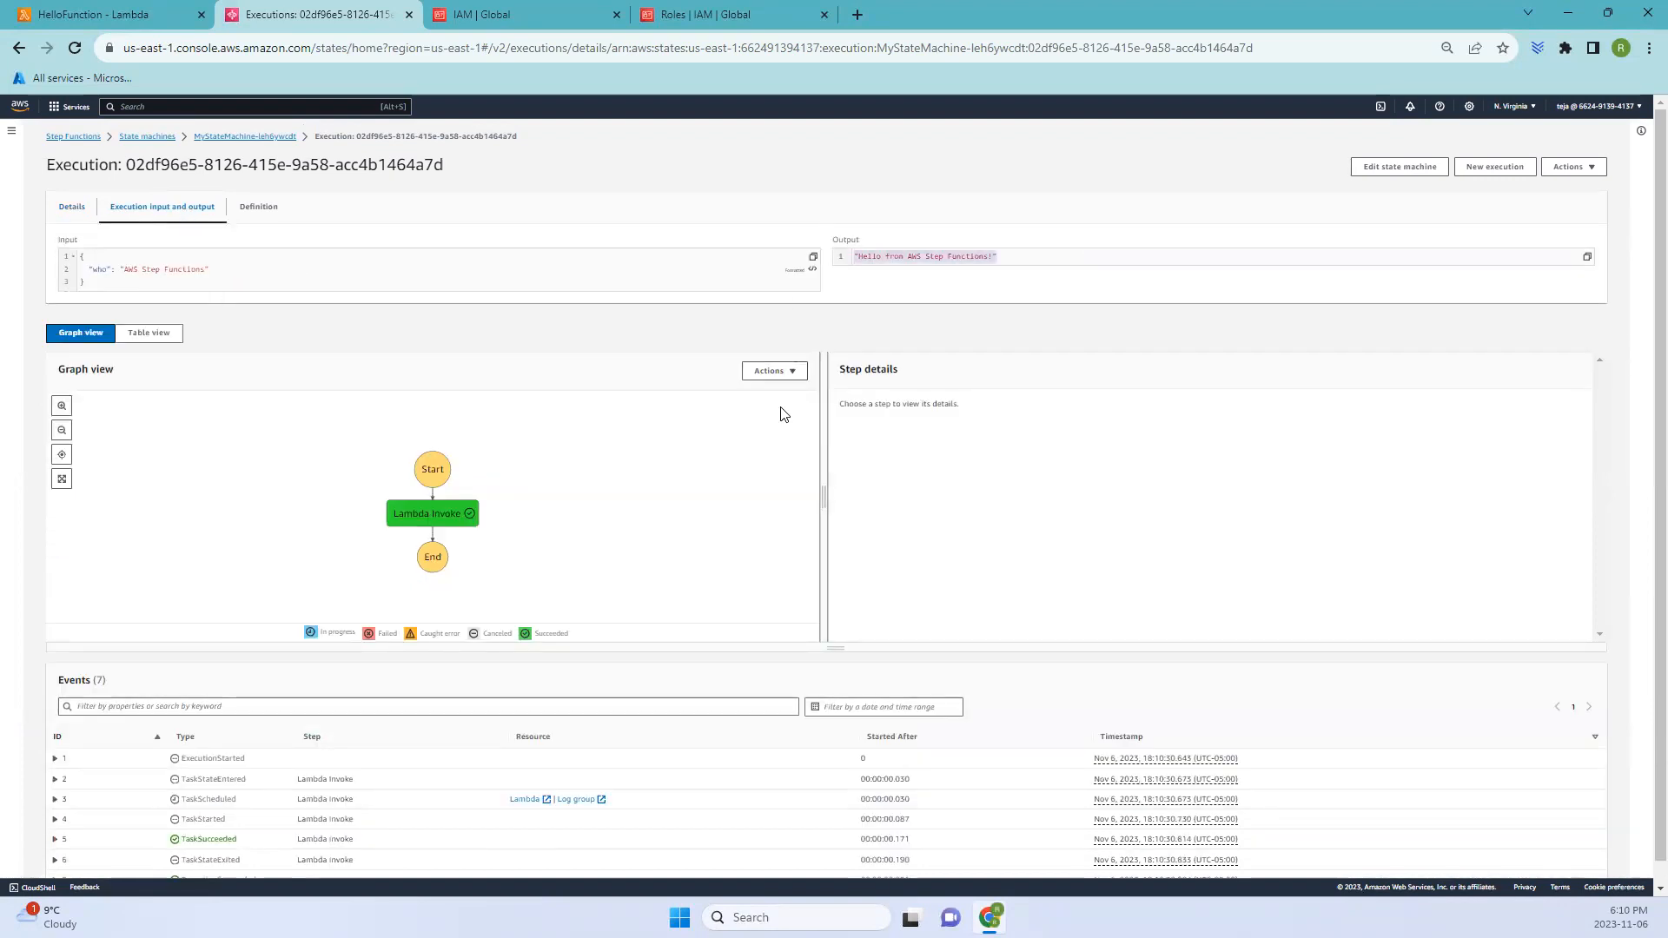